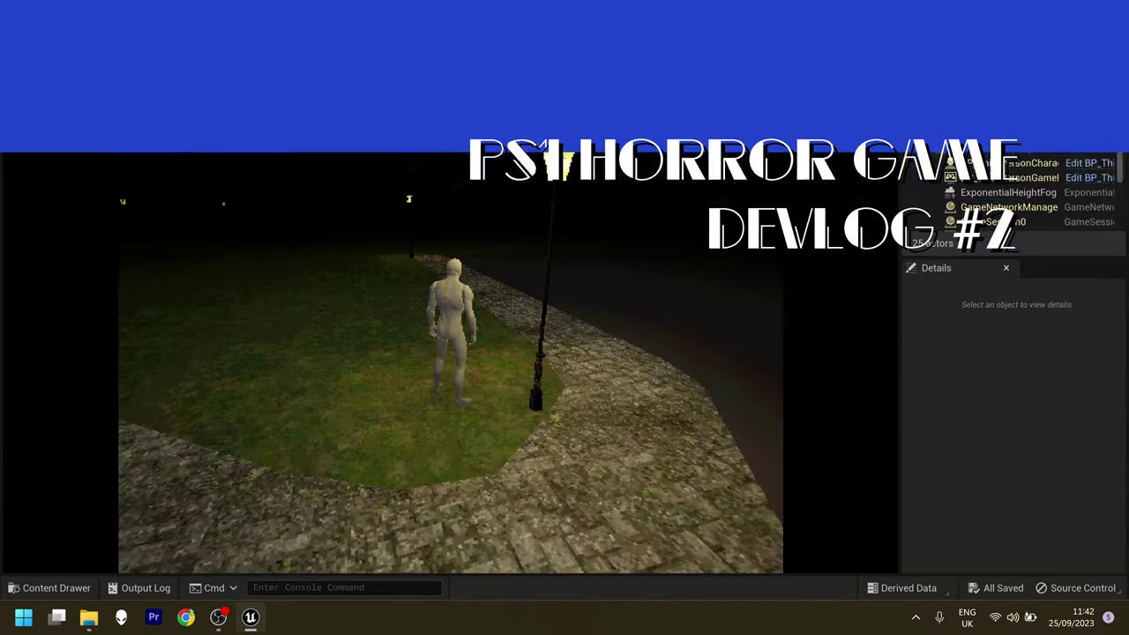
Step: Run the character around the night-time park level in Unreal Engine to examine the street lamps, stone paths and grass
key("w")
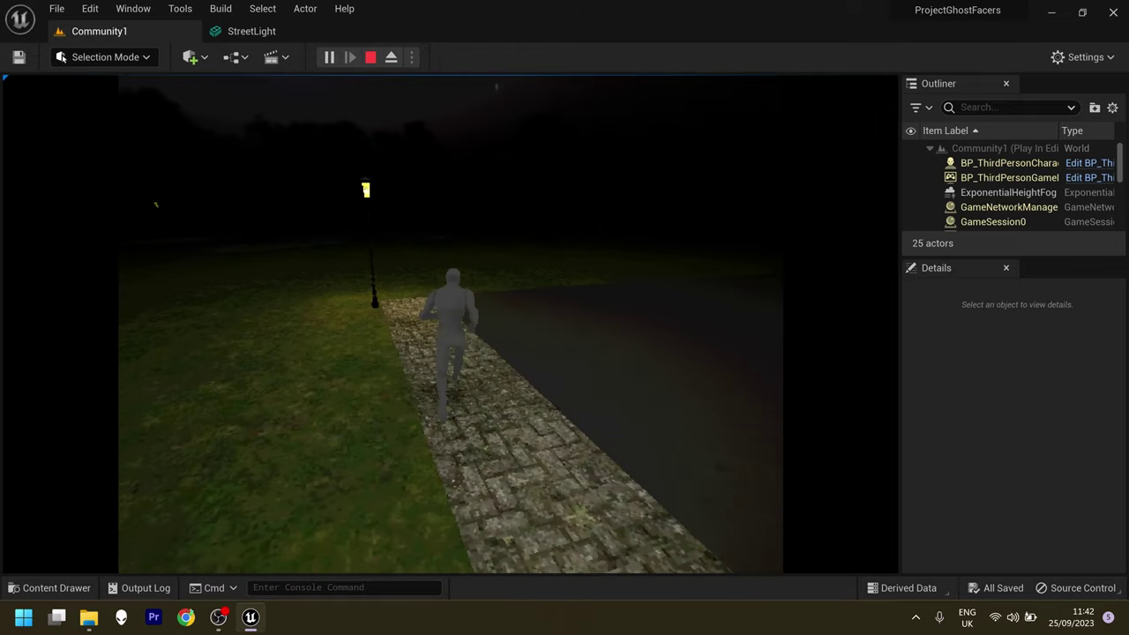
key("d")
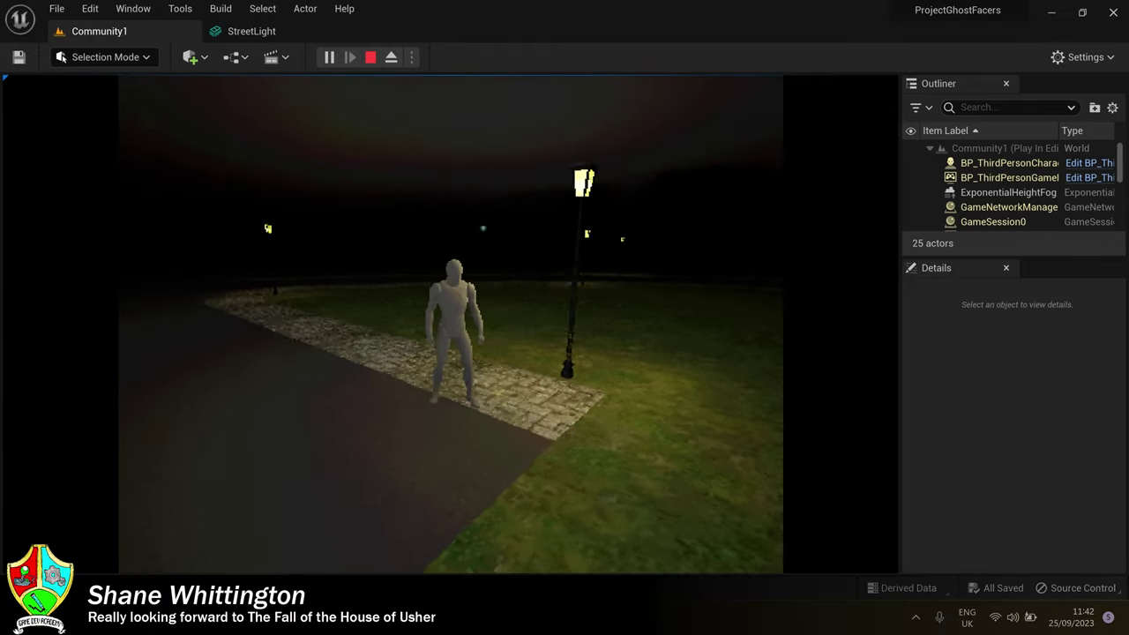
key("w")
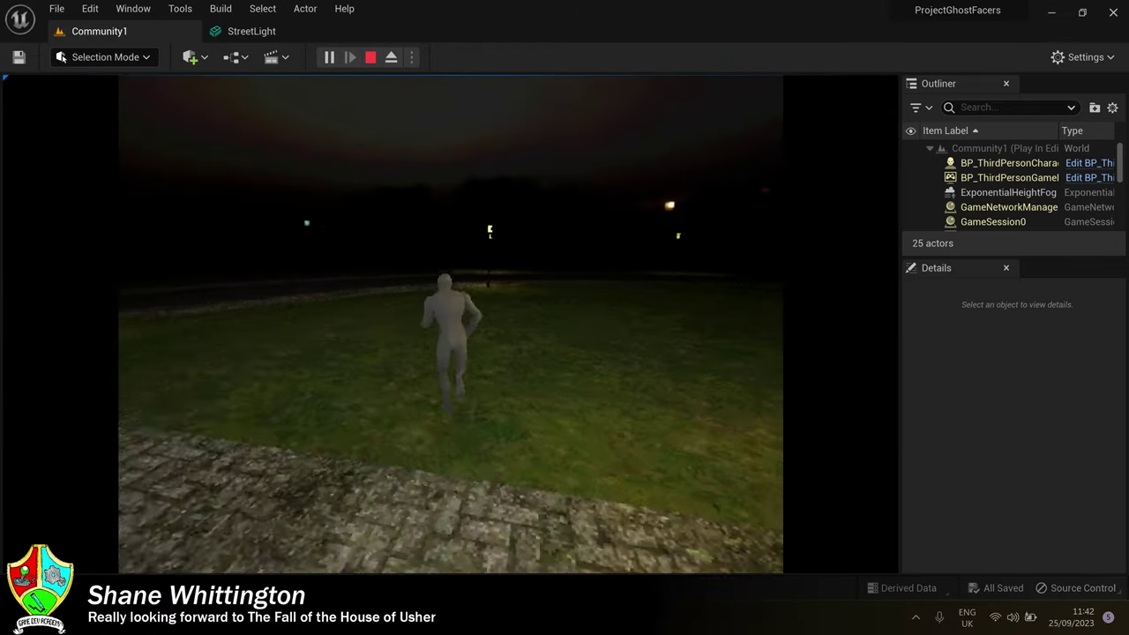
key("w")
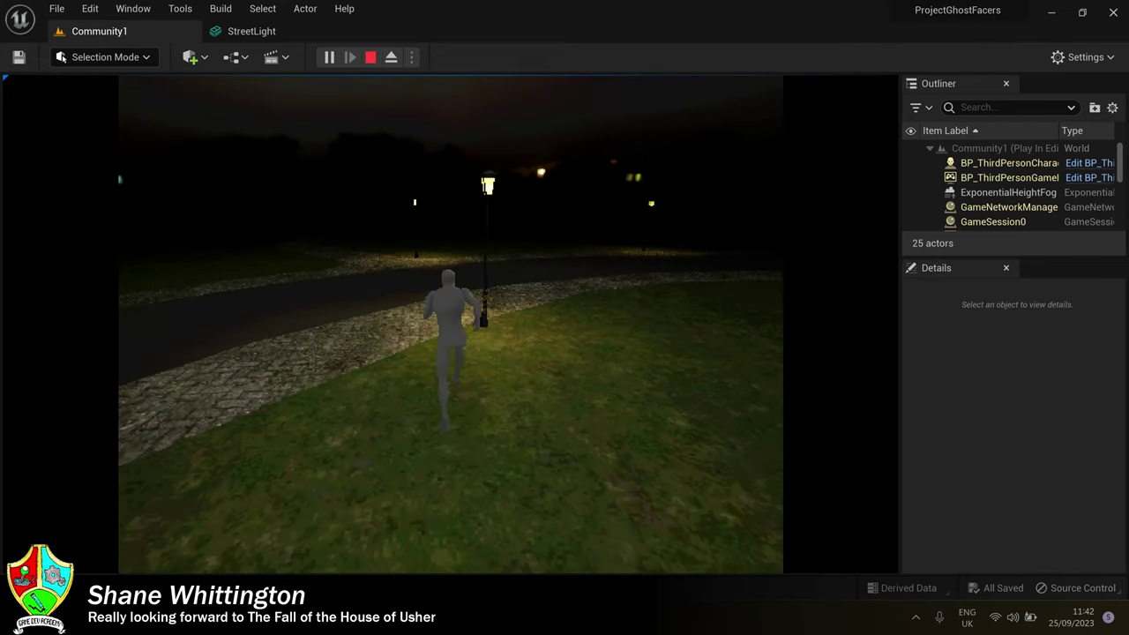
key("w")
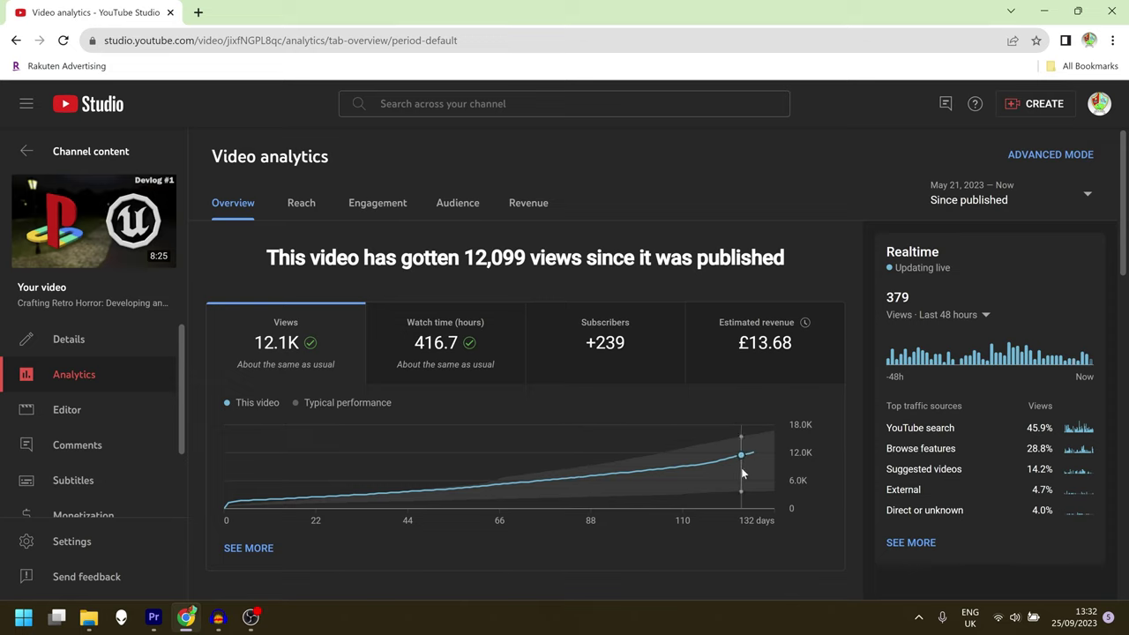
mouse_move(753, 468)
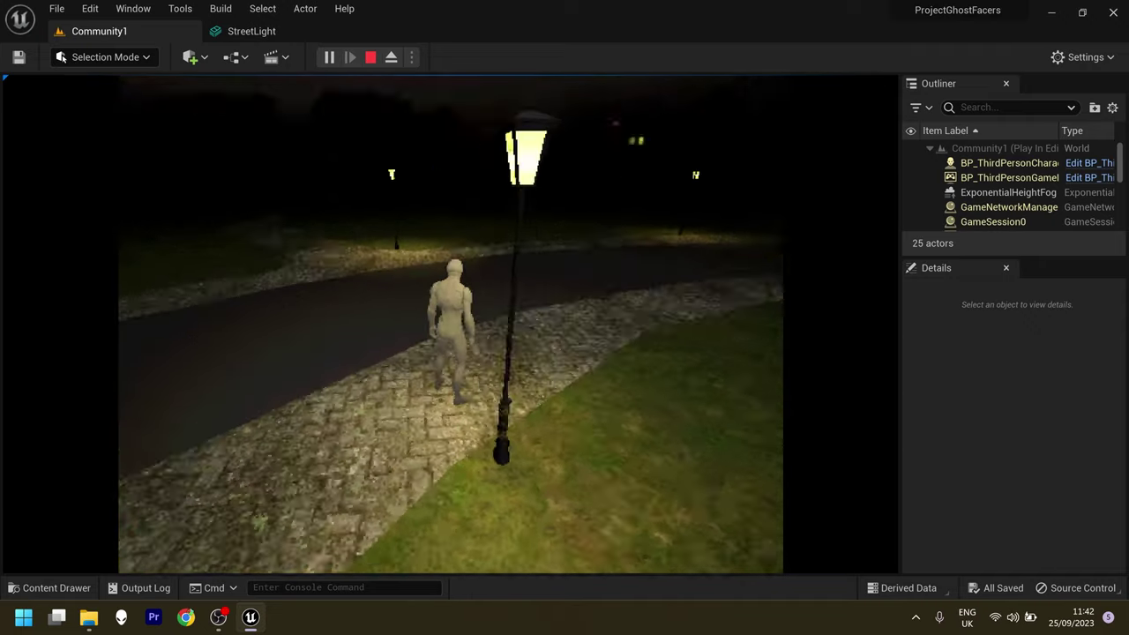
key("w")
key("w")
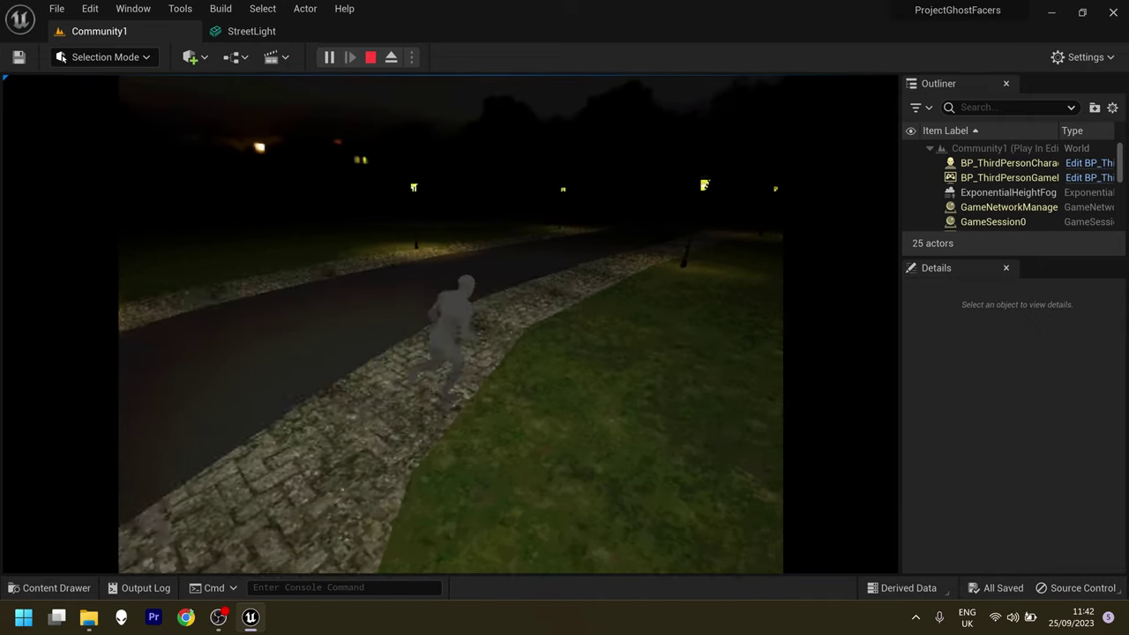
key("w")
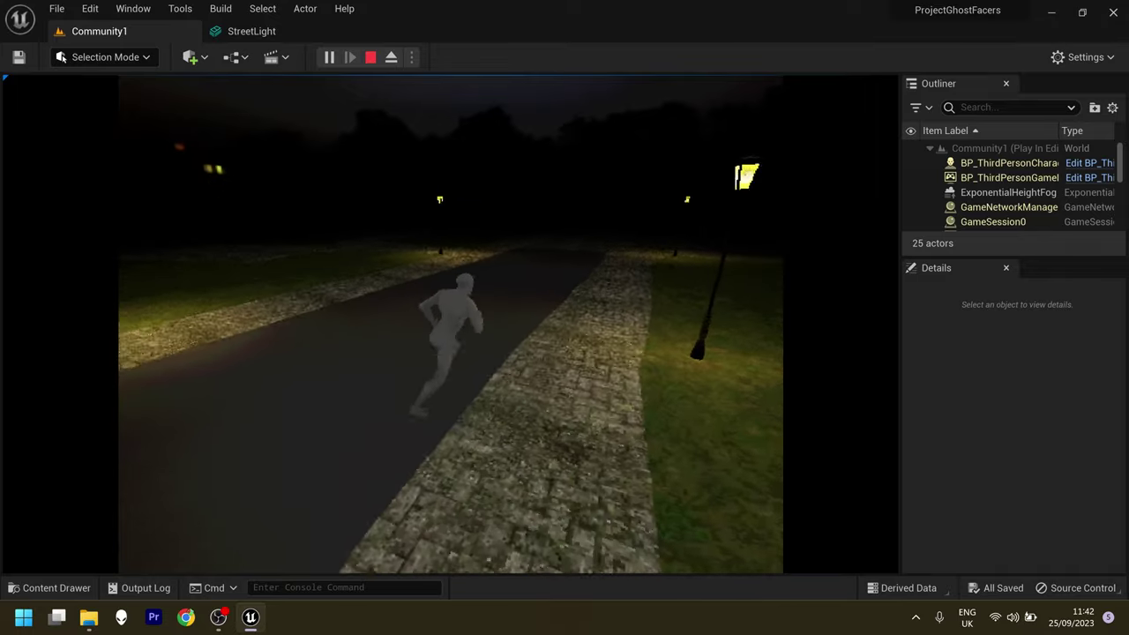
key("w")
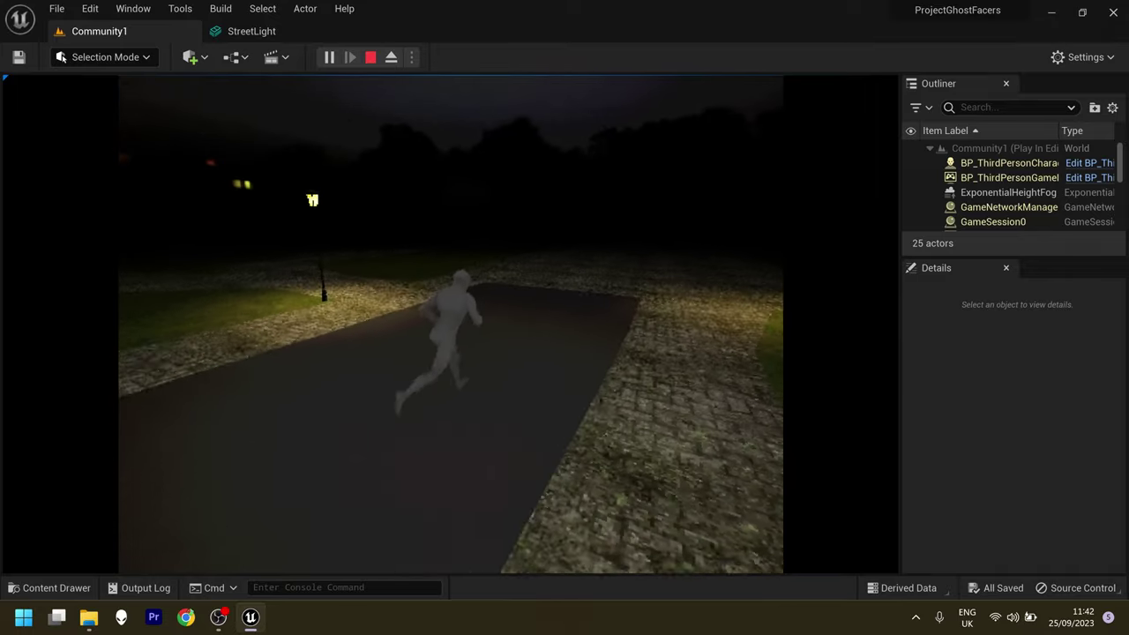
key("w")
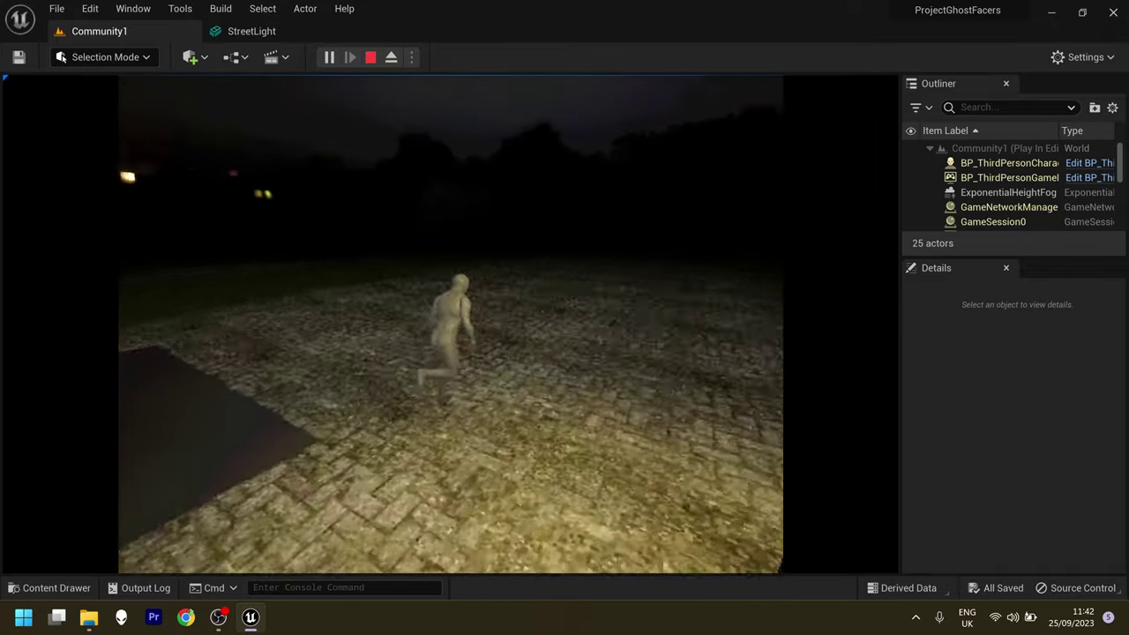
key("w")
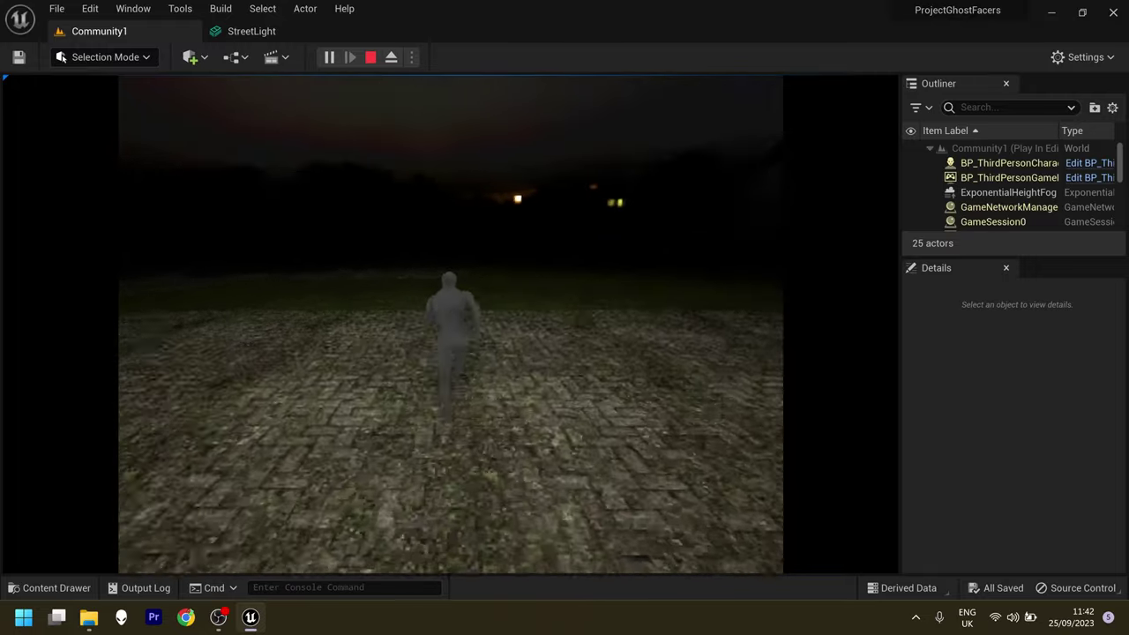
key("w")
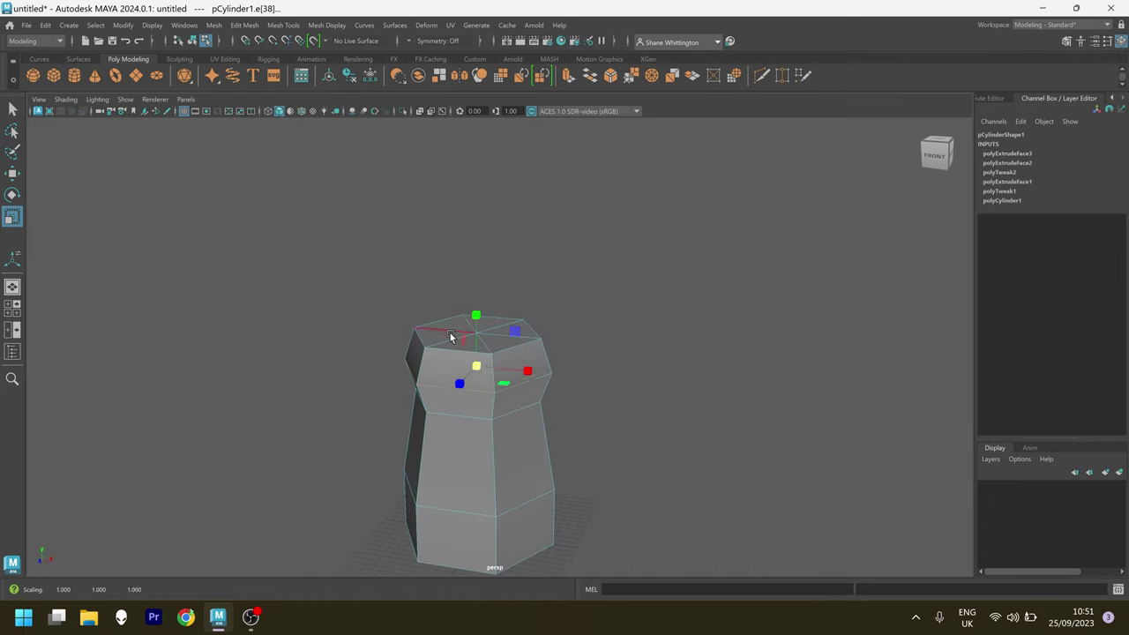
Step: In Maya, extrude the top of the six-sided cylinder that forms the lamp post's base and inspect the modelled post
key("ctrl+e")
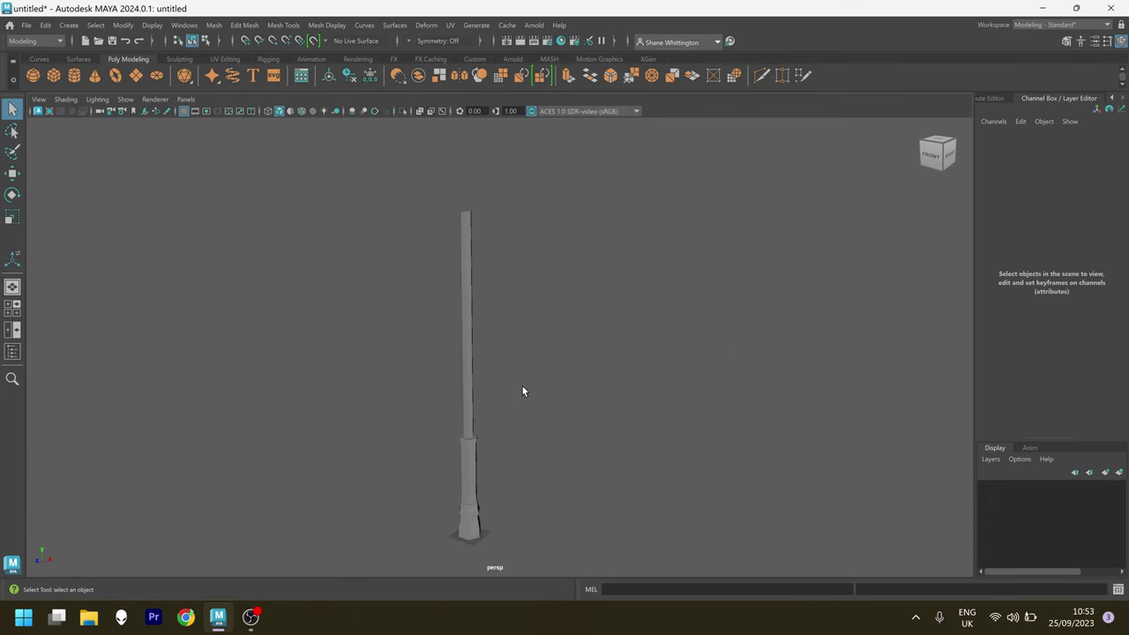
left_click(524, 390)
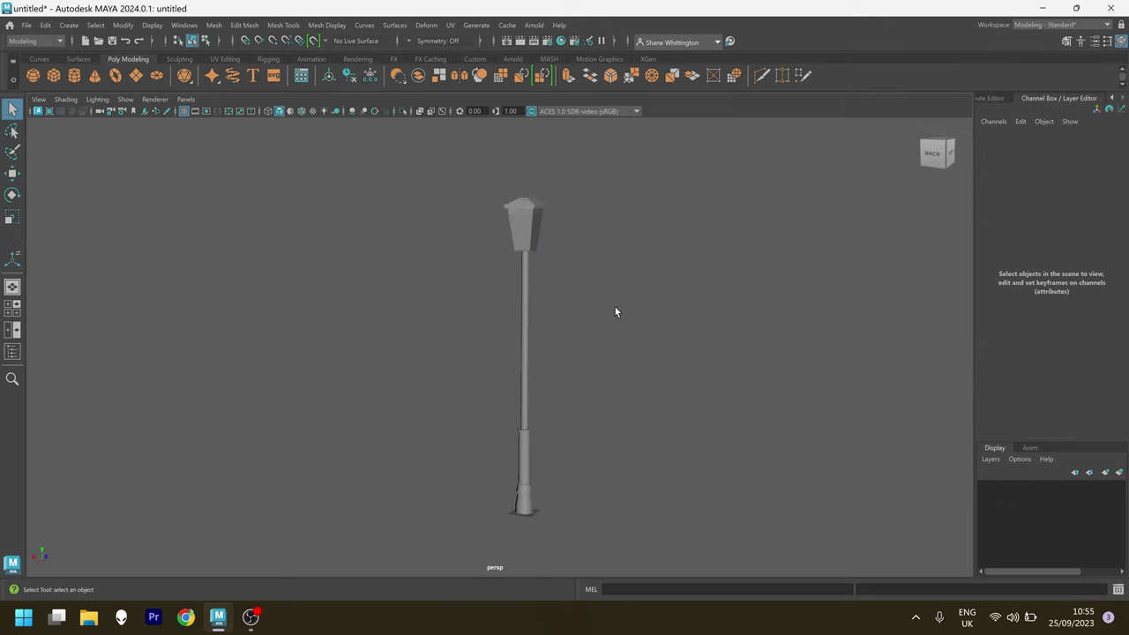
left_click_drag(614, 307, 512, 308, "alt")
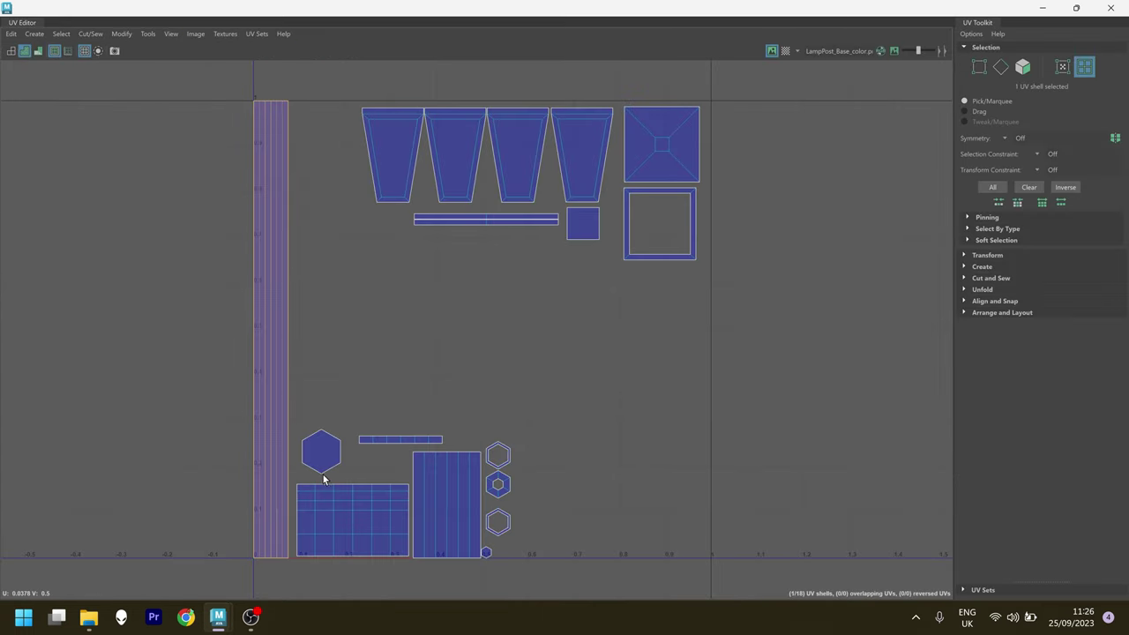
Step: Select individual UV shells of the lamp post in the UV Editor to examine how they are laid out
left_click(432, 491)
left_click(414, 441)
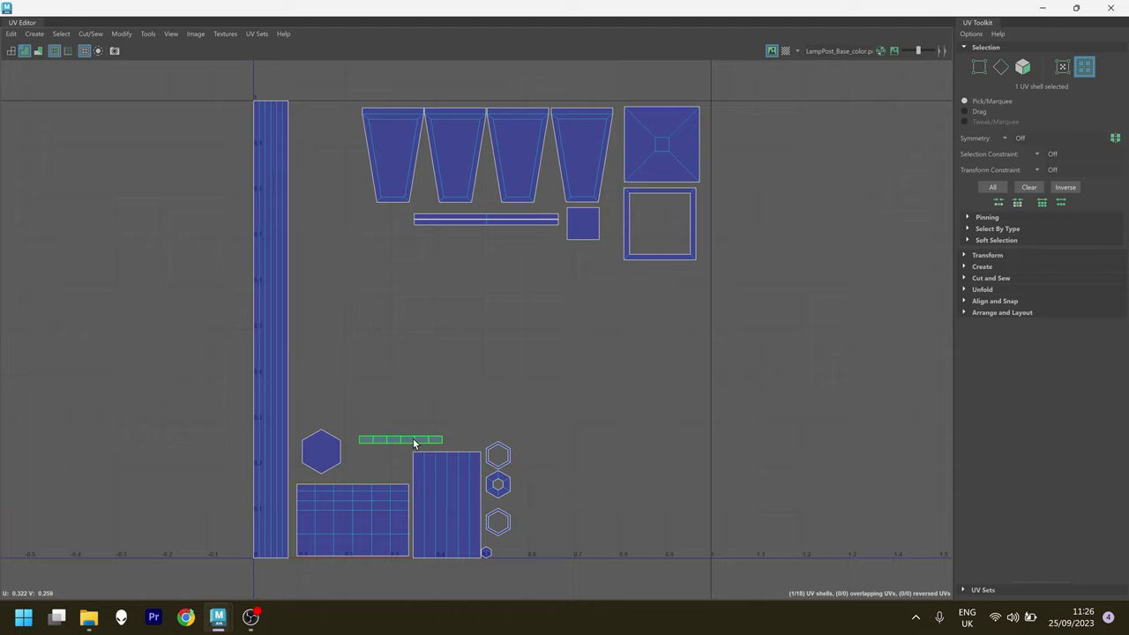
left_click_drag(536, 584, 495, 448)
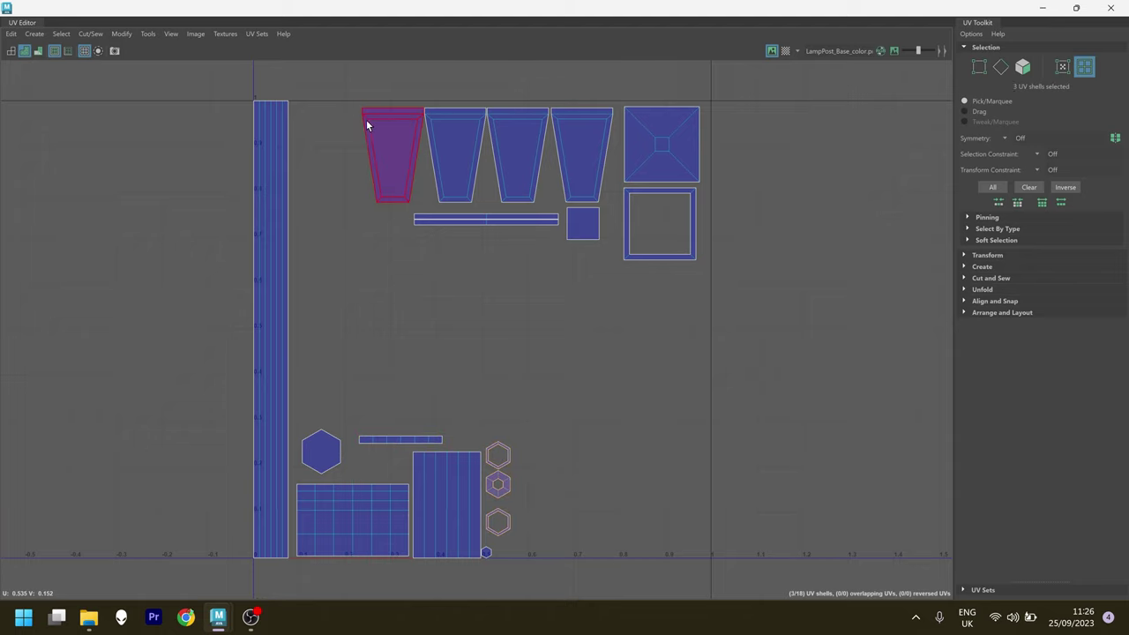
left_click(786, 220)
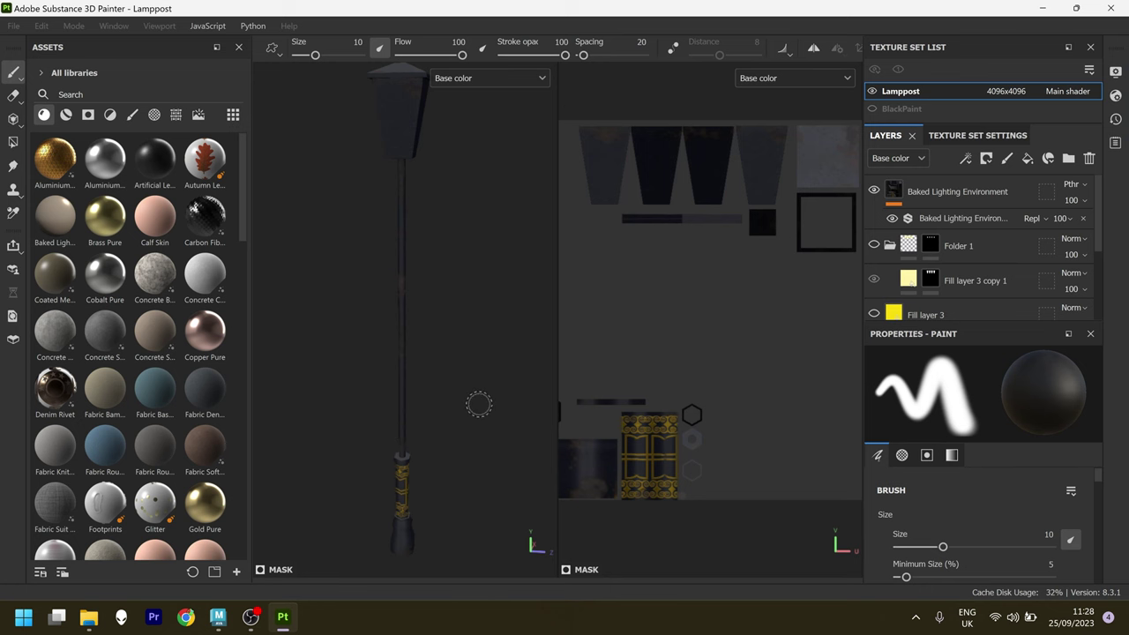
Step: In Substance 3D Painter, inspect the gold ornament around the lamppost's lower column up close on the model
left_click_drag(362, 454, 374, 406, "alt")
middle_click_drag(374, 406, 383, 349, "alt")
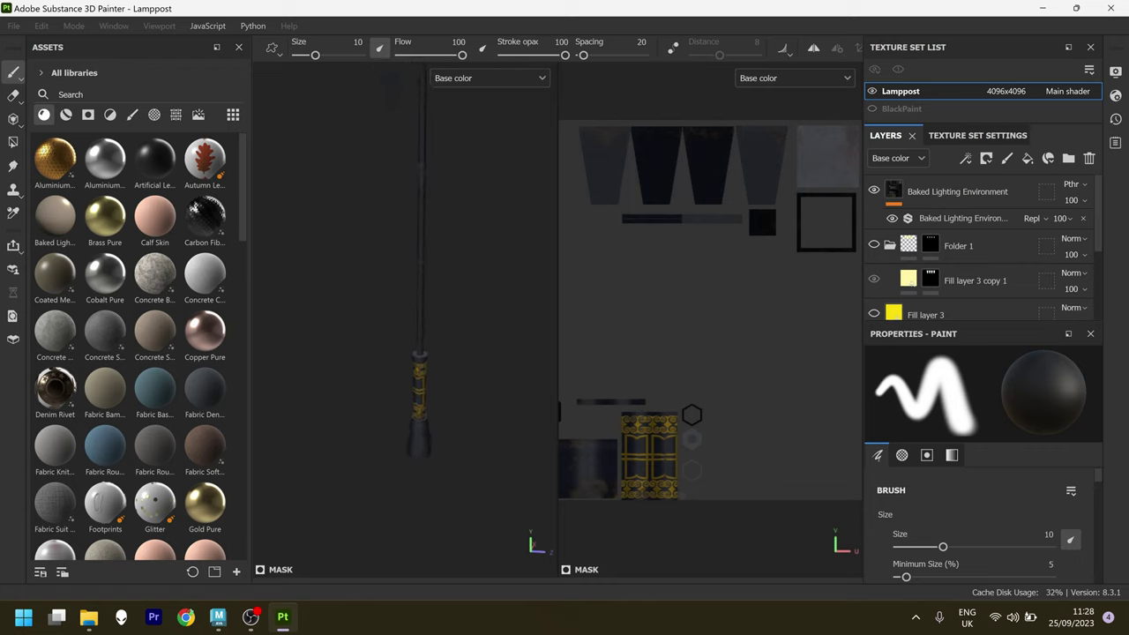
scroll(408, 362, "up", 4)
middle_click_drag(419, 415, 433, 202, "alt")
scroll(474, 244, "up", 4)
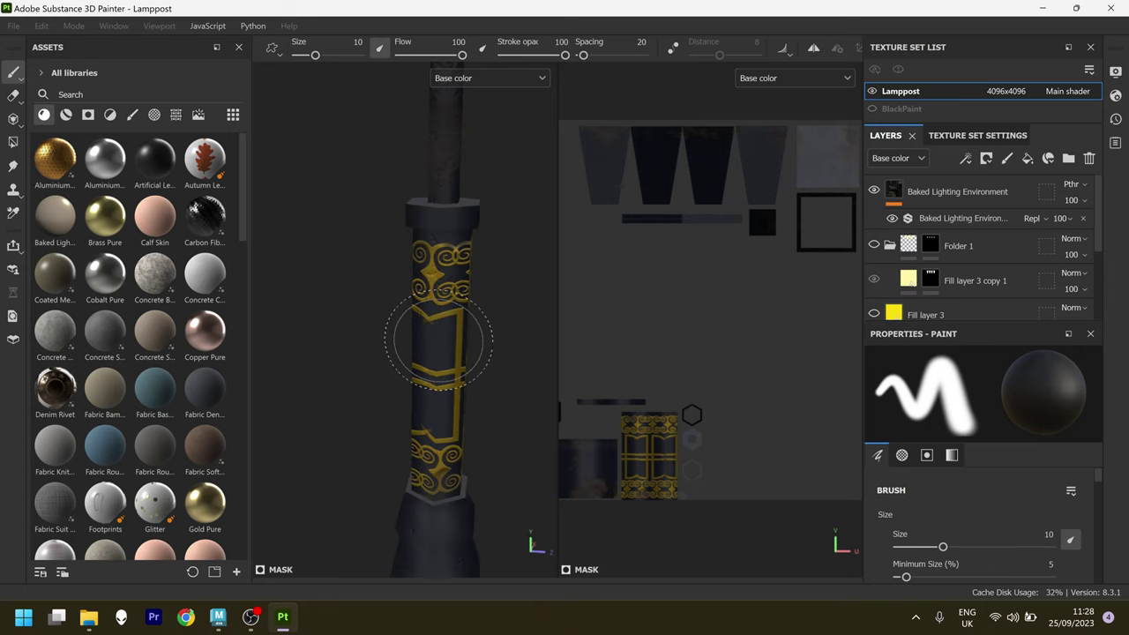
mouse_move(423, 344)
left_mouse_down("alt")
mouse_move(345, 319)
mouse_move(127, 310)
mouse_move(539, 319)
left_mouse_up("alt")
scroll(634, 444, "up", 5)
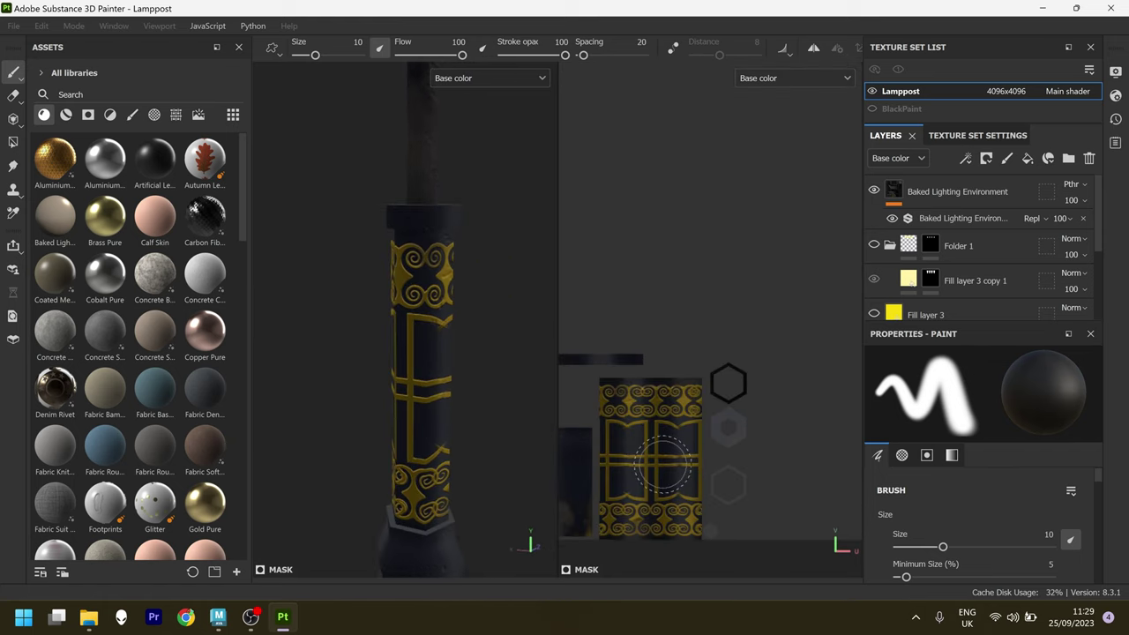
Step: Examine the ornament in the UV texture layout, and look over the whole lamppost model
scroll(670, 407, "down", 5)
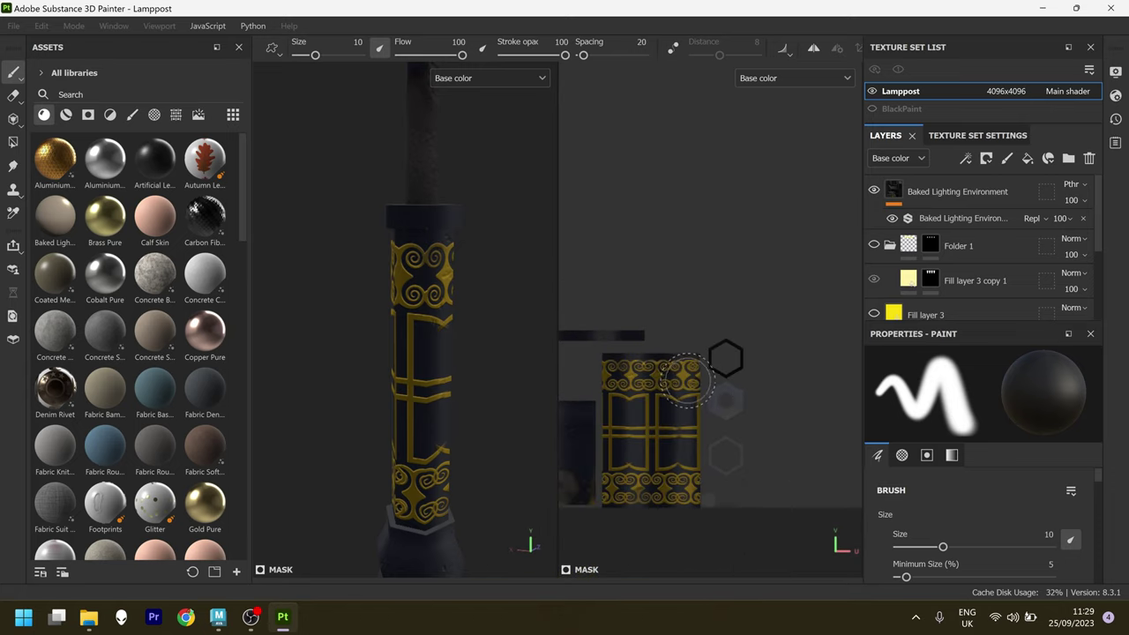
middle_click_drag(739, 285, 733, 346)
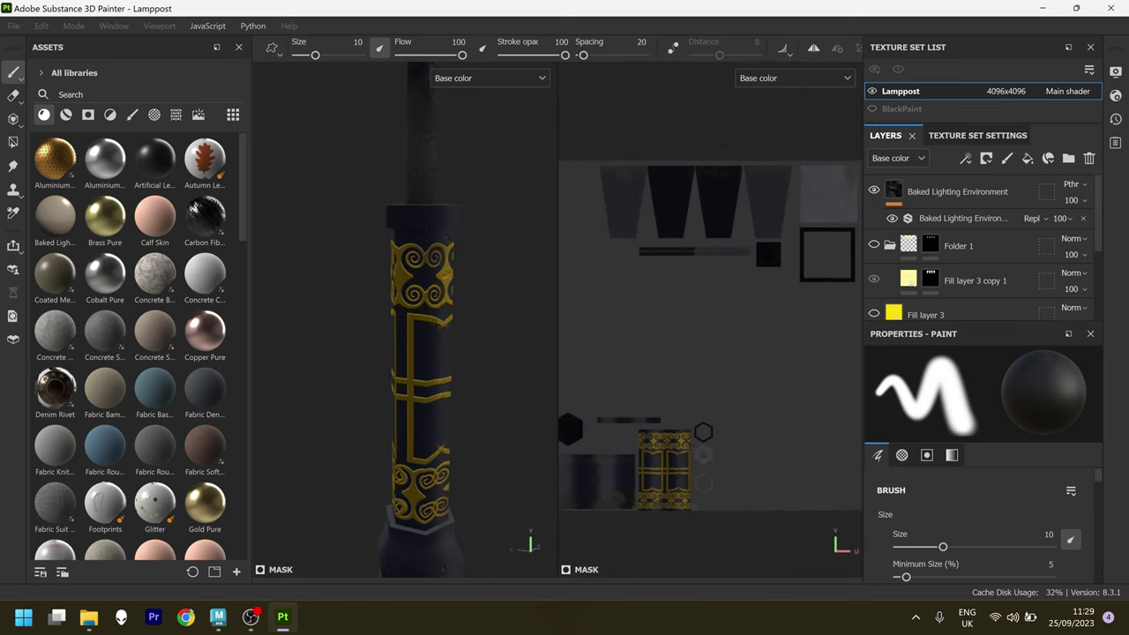
scroll(427, 279, "down", 4)
scroll(430, 275, "down", 2)
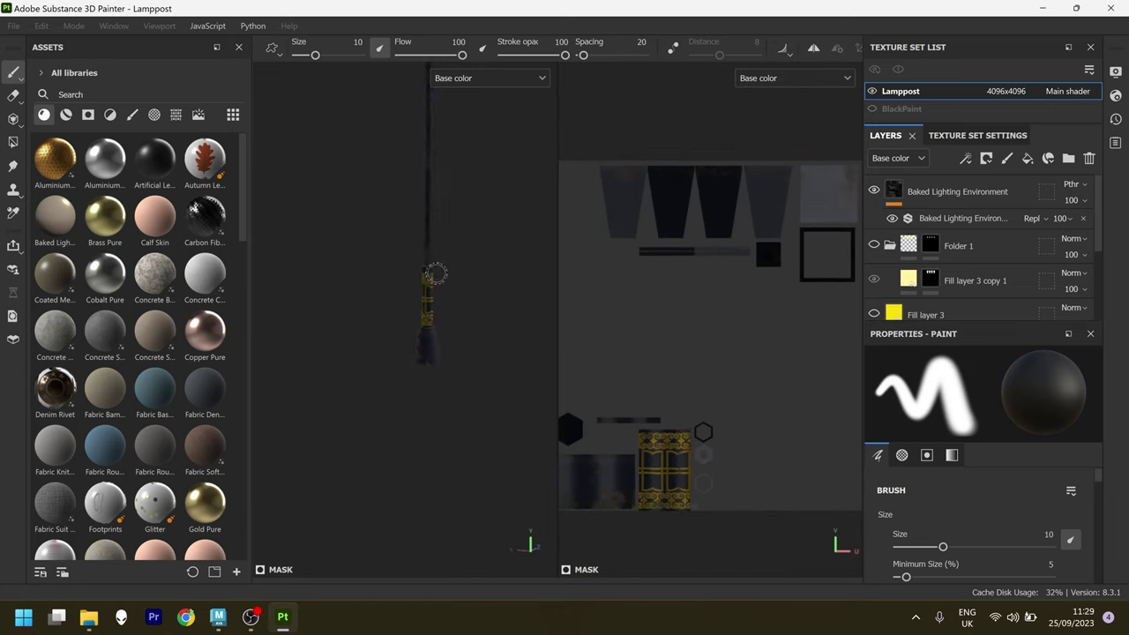
middle_click_drag(433, 273, 429, 389)
mouse_move(430, 389)
right_mouse_down("alt")
mouse_move(447, 391)
mouse_move(420, 382)
right_mouse_up("alt")
middle_click_drag(419, 365, 413, 373, "alt")
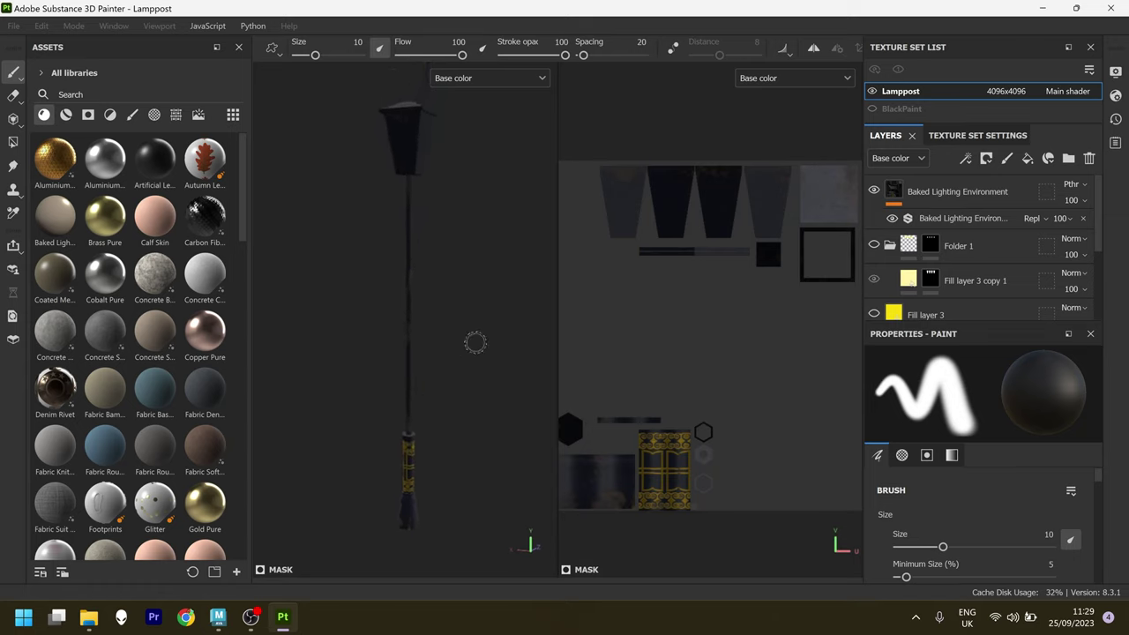
Step: Toggle the visibility of Folder 1 and the Baked Lighting Environment layer to compare the lamppost's texture with and without them
left_click(874, 246)
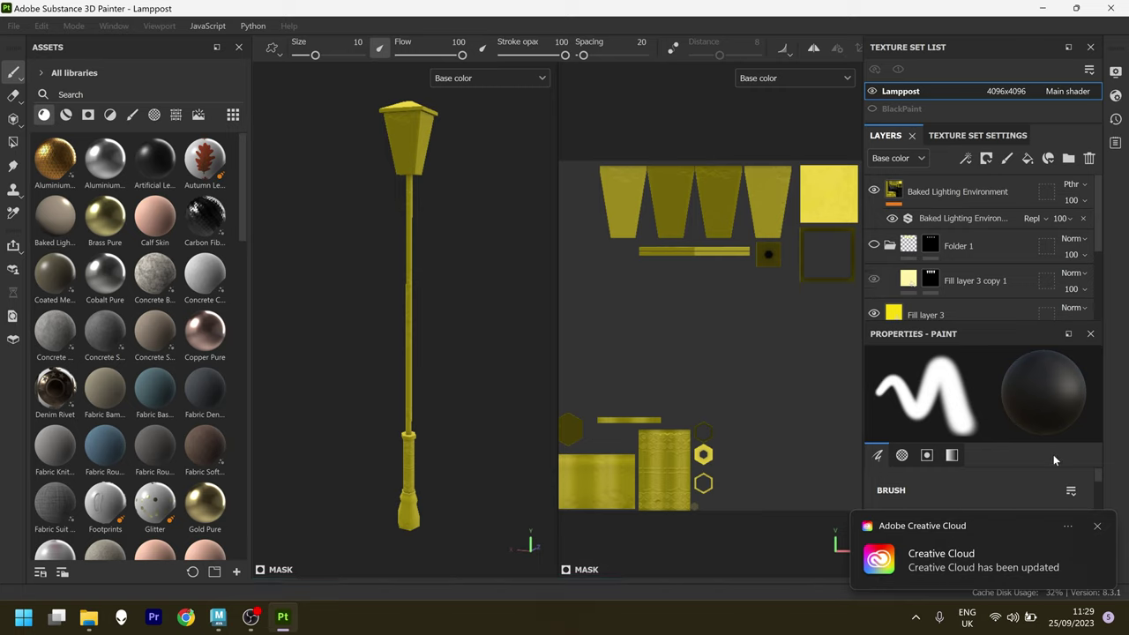
left_click(1095, 527)
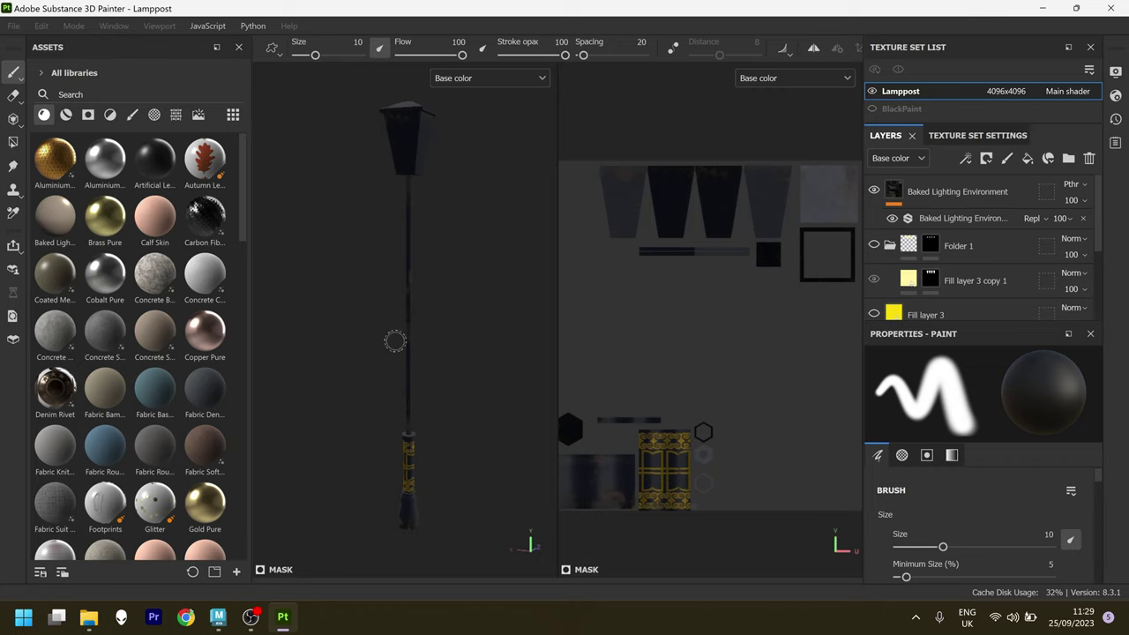
left_click(874, 191)
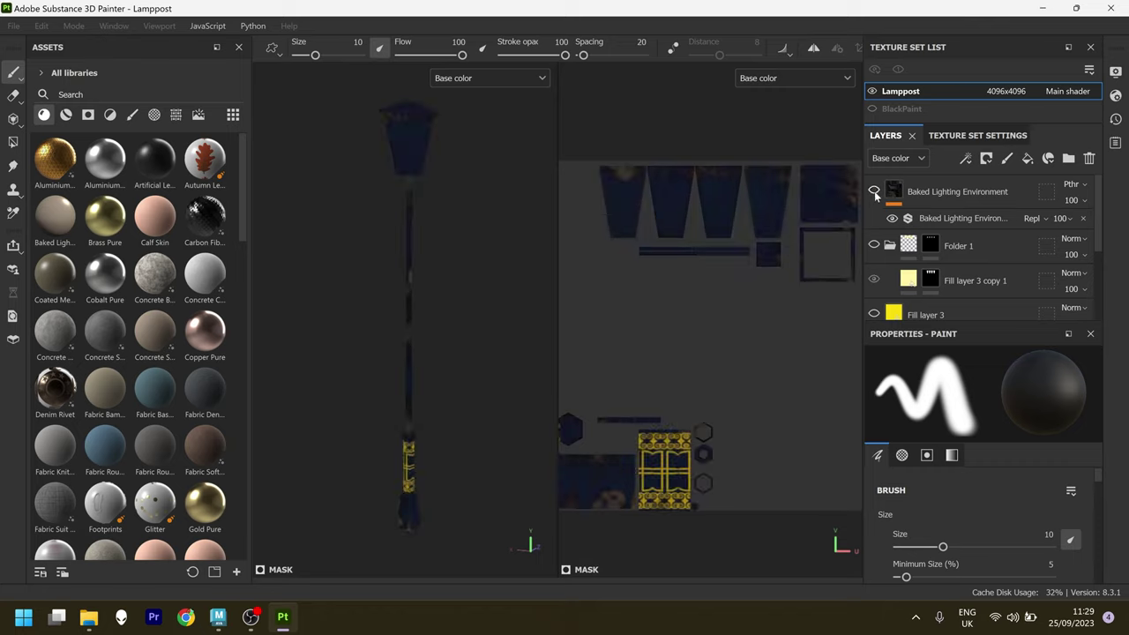
left_click(874, 191)
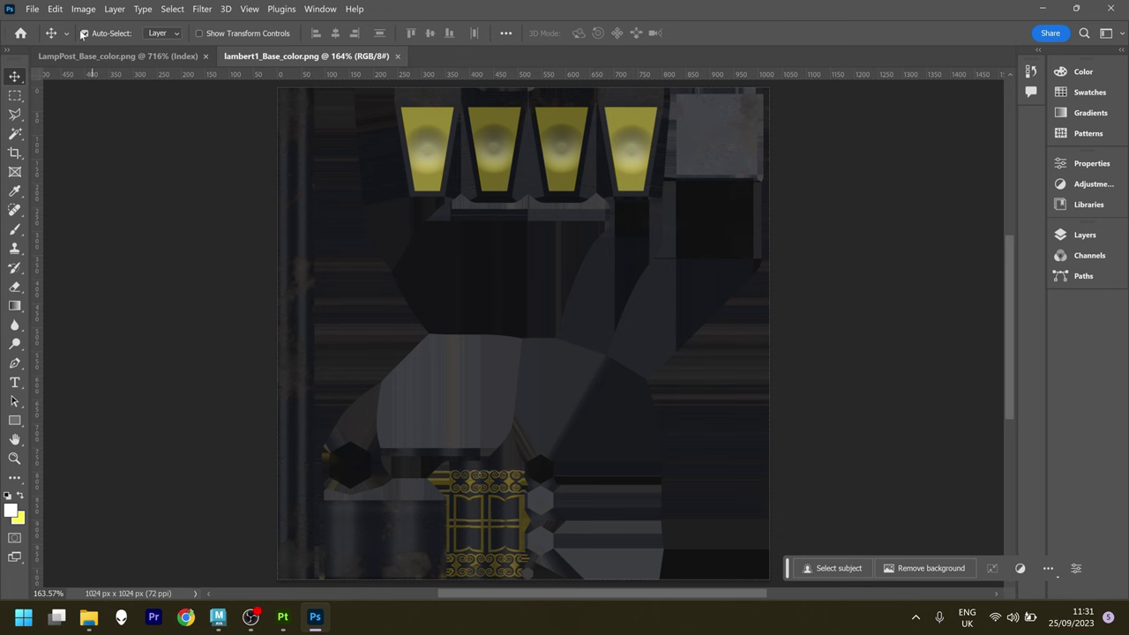
Step: In Photoshop, set the image size of lambert1_Base_color.png to 256 pixels wide and 256 pixels high
left_click(85, 8)
left_click(103, 105)
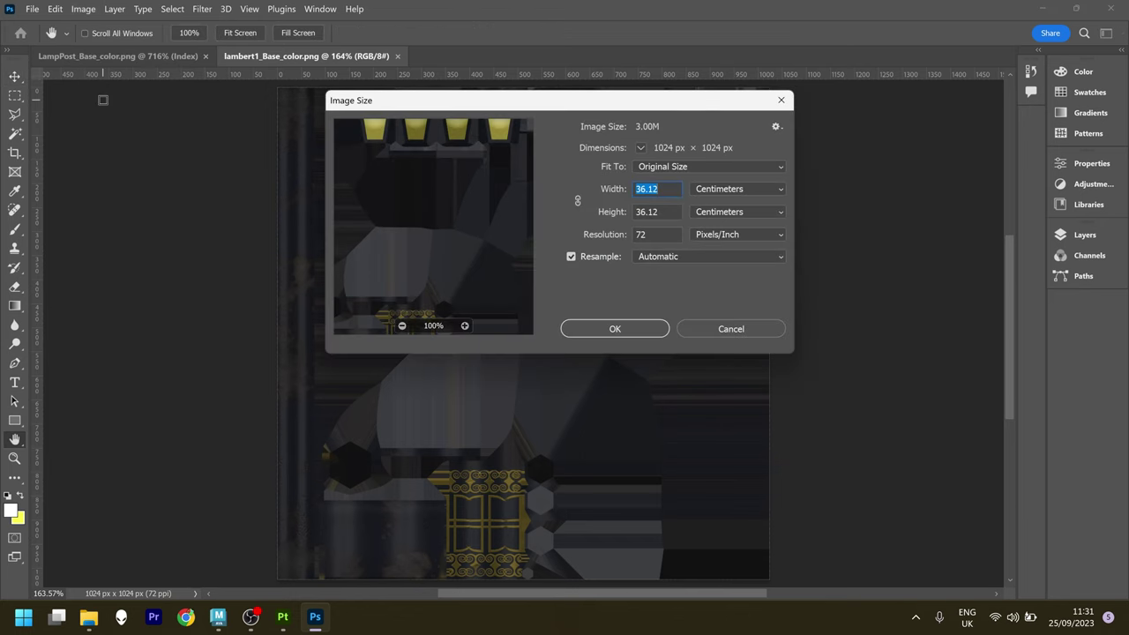
left_click(657, 167)
left_click(662, 177)
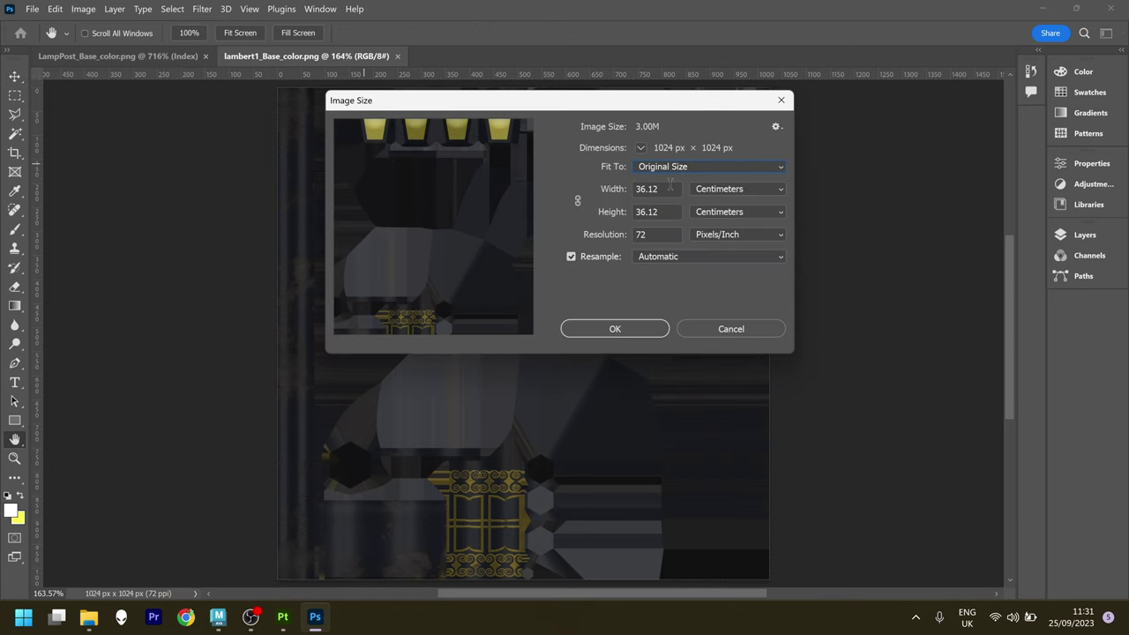
left_click(726, 192)
left_click(718, 212)
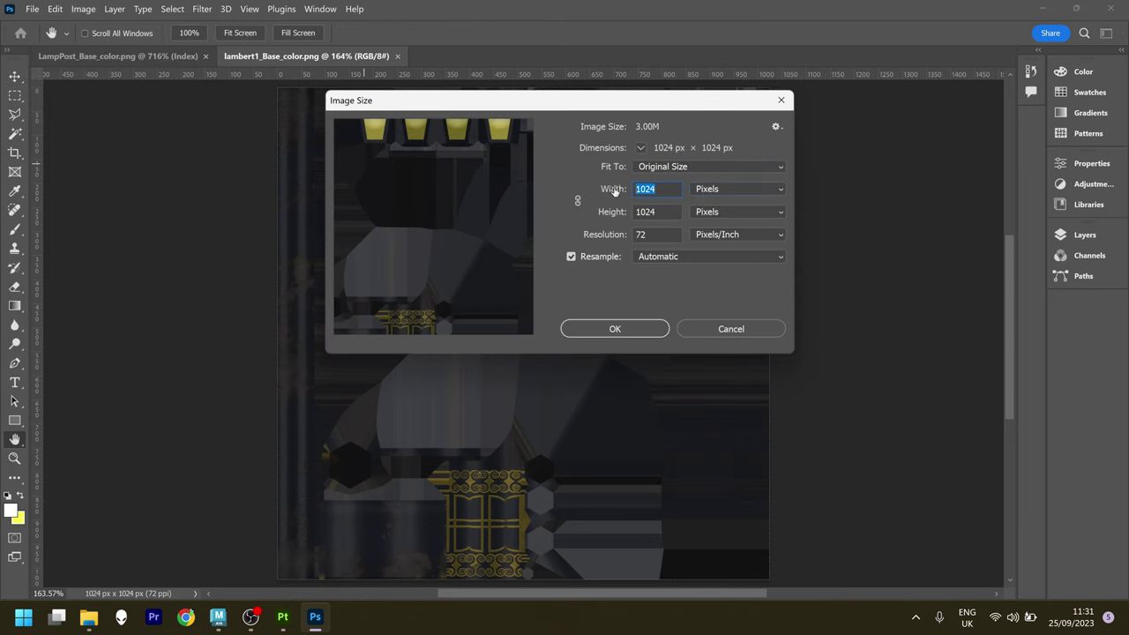
type("256")
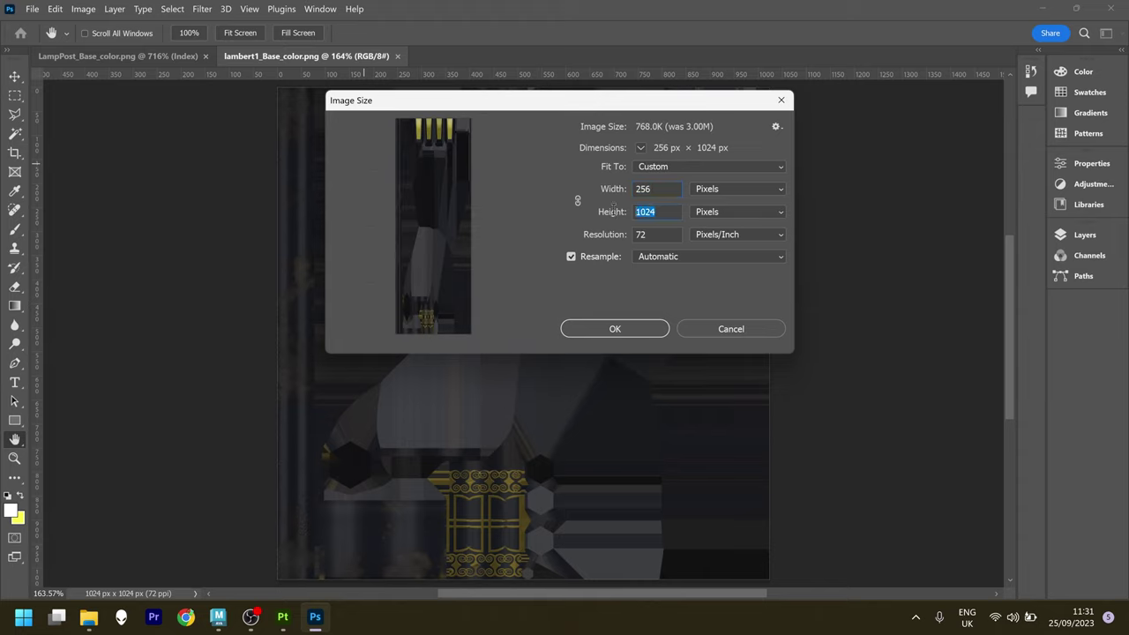
type("256")
left_click(657, 188)
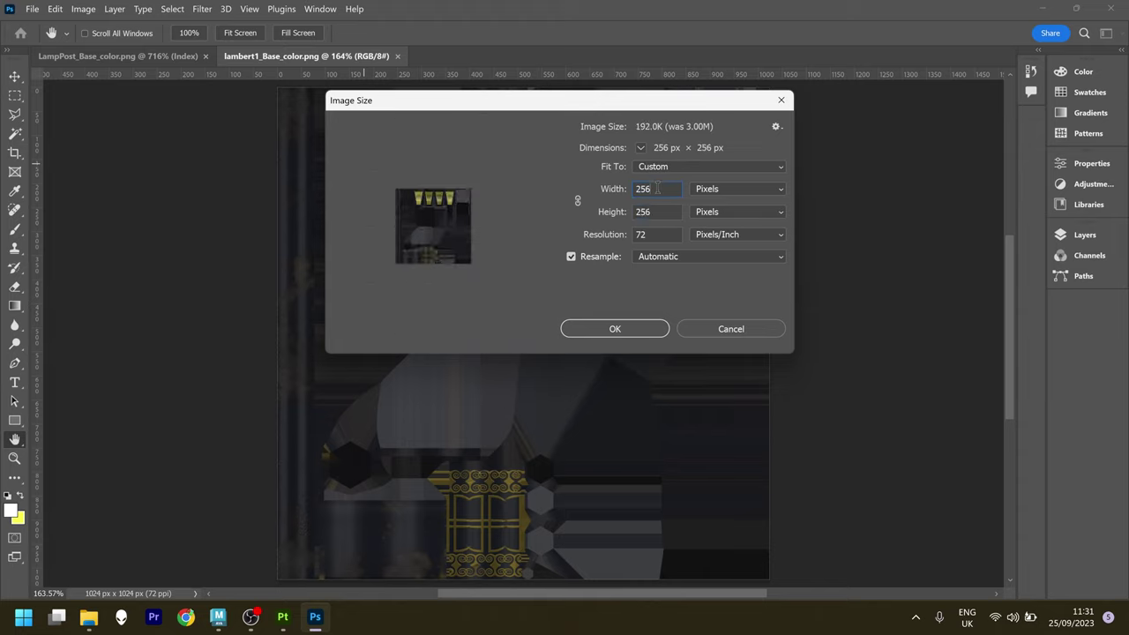
Step: Choose Nearest Neighbor (hard edges) resampling, apply the resize, and fit the texture in the view
left_click(671, 257)
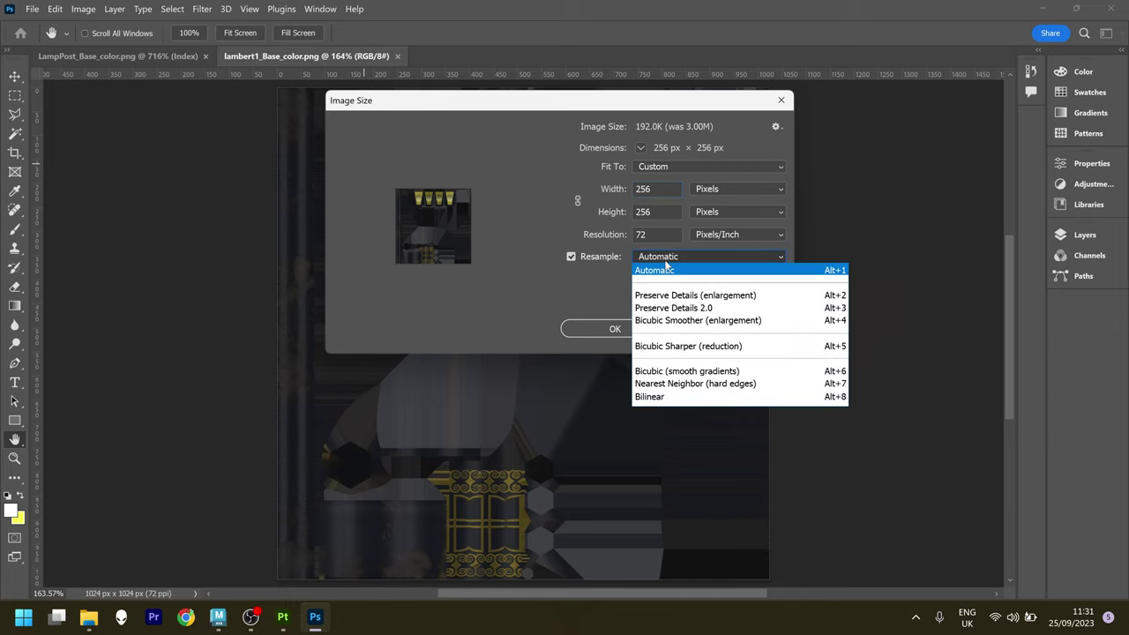
left_click(722, 379)
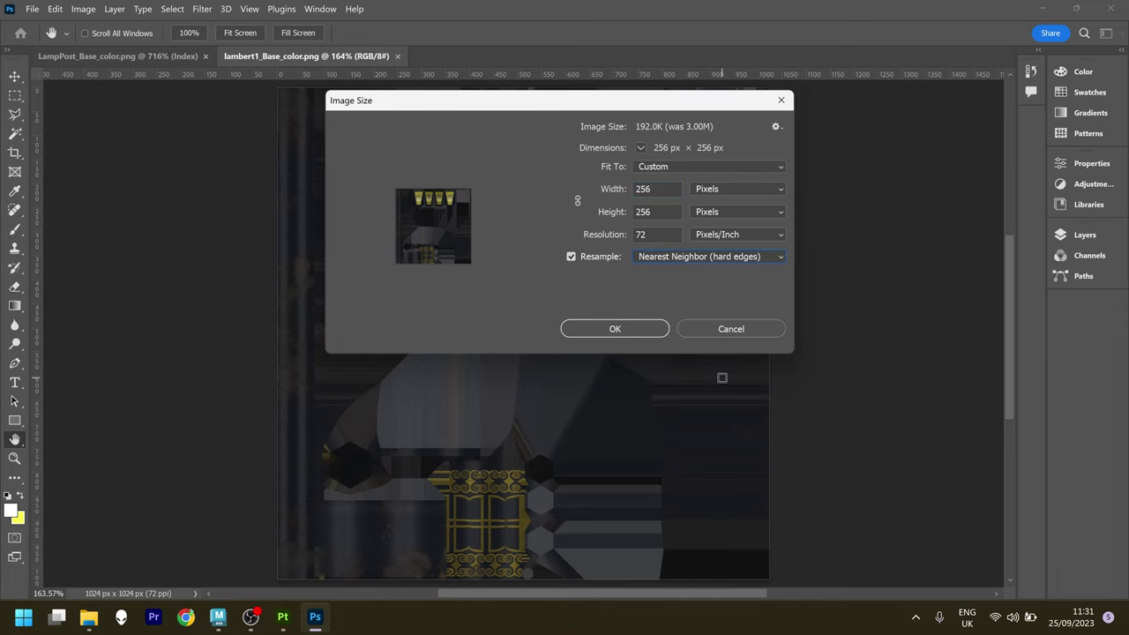
left_click(615, 329)
key("ctrl+0")
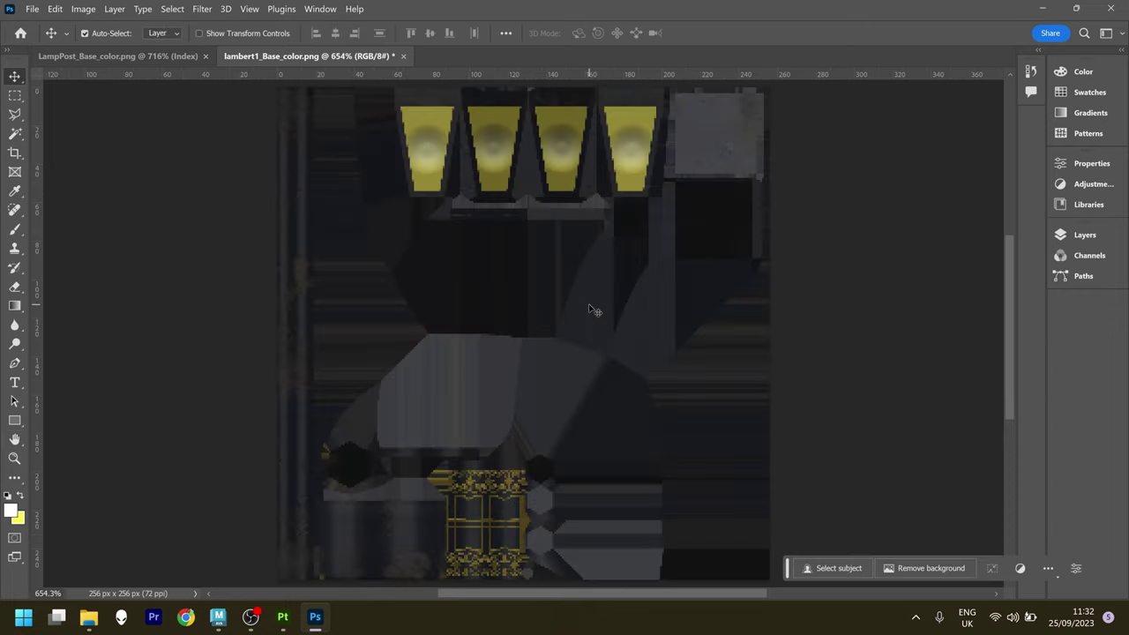
Step: Convert the texture to Indexed Color mode with a Local (Selective) palette of 16 colors and Pattern dithering
left_click(83, 9)
mouse_move(208, 26)
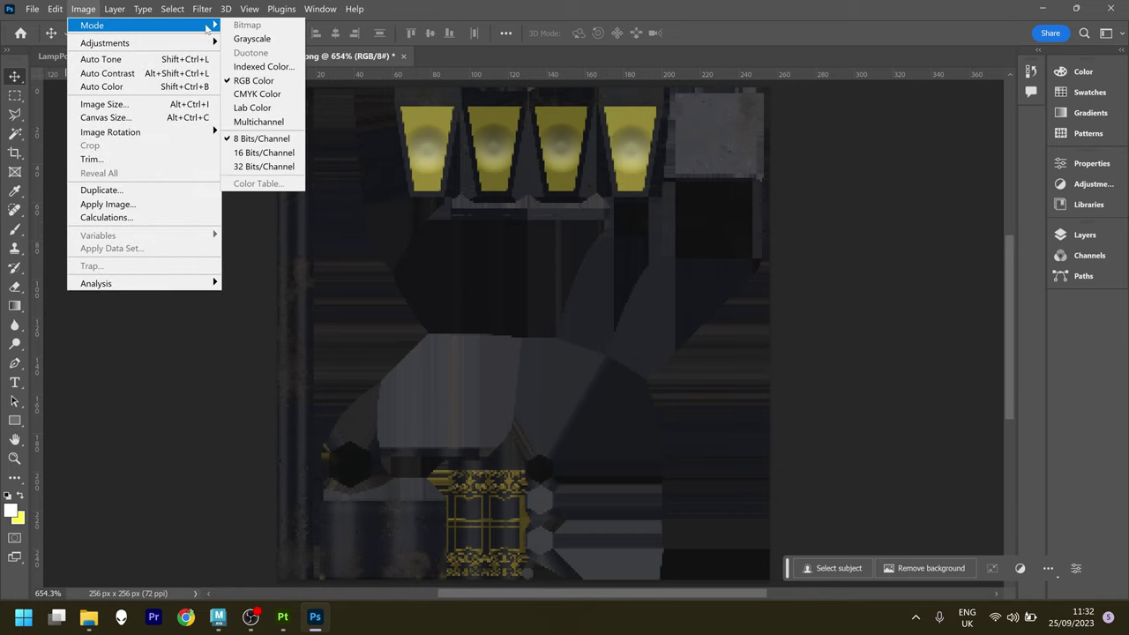
left_click(264, 66)
left_click_drag(517, 115, 878, 112)
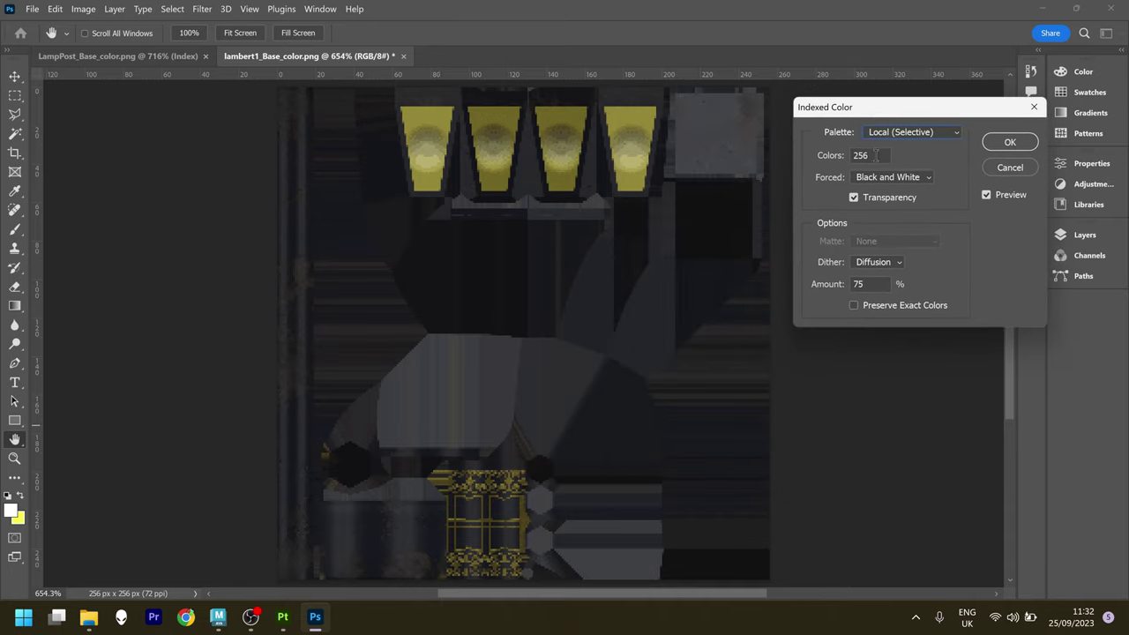
type("16")
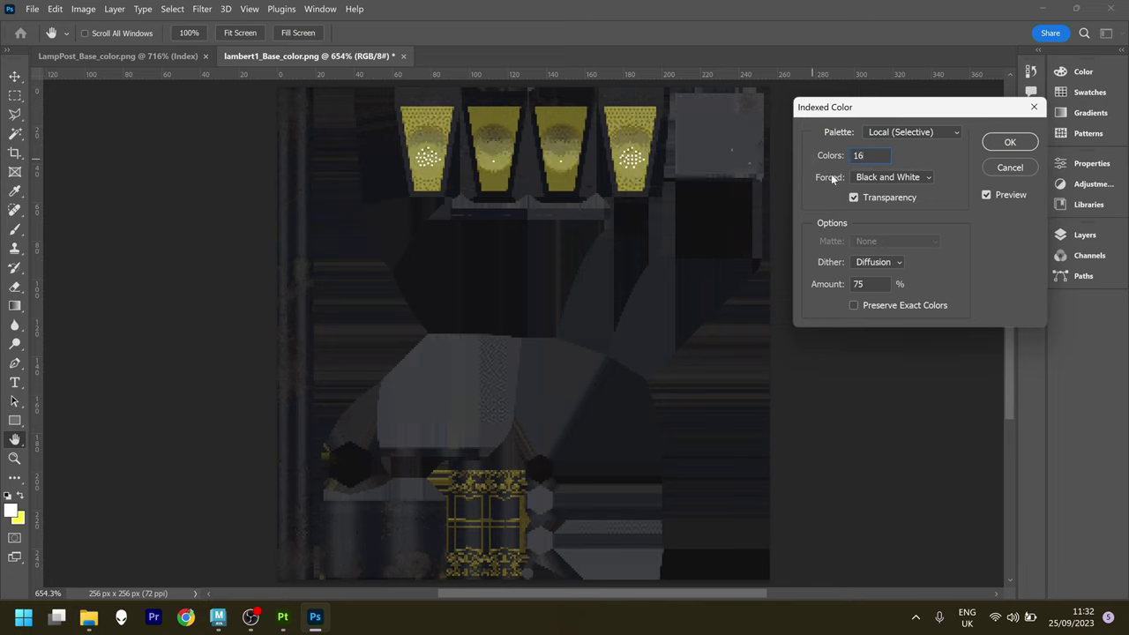
left_click(882, 263)
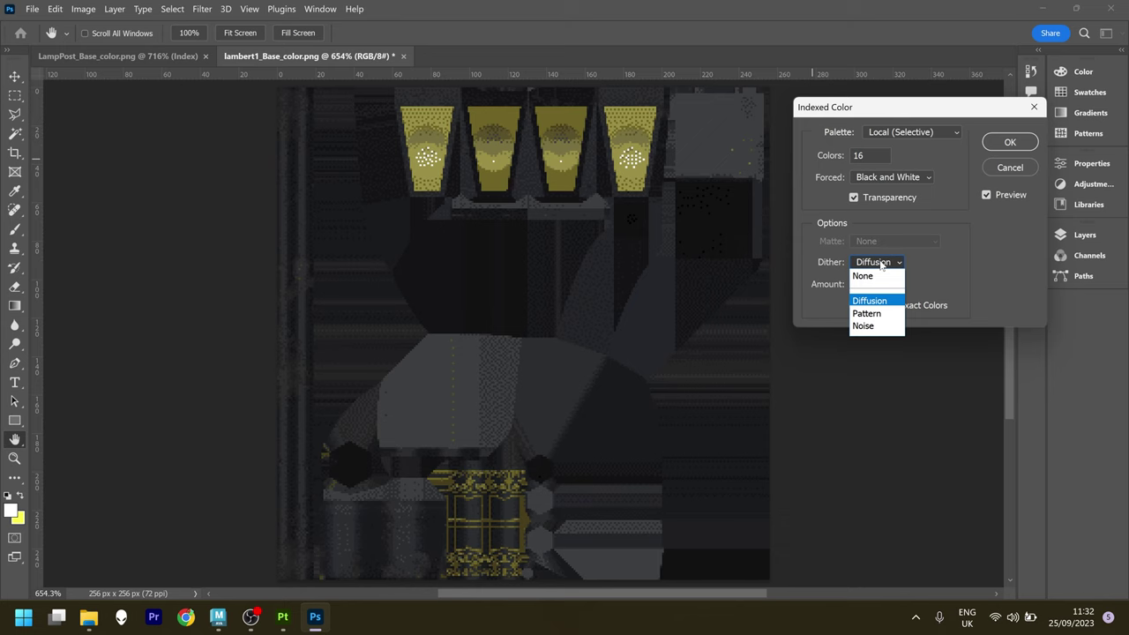
left_click(867, 313)
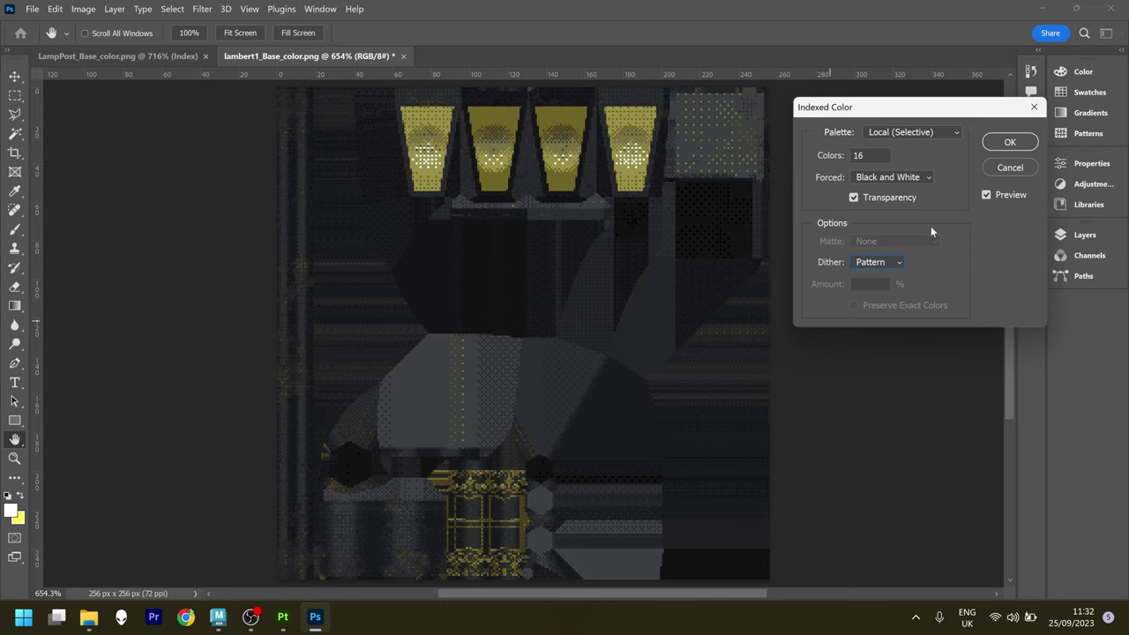
left_click(1009, 142)
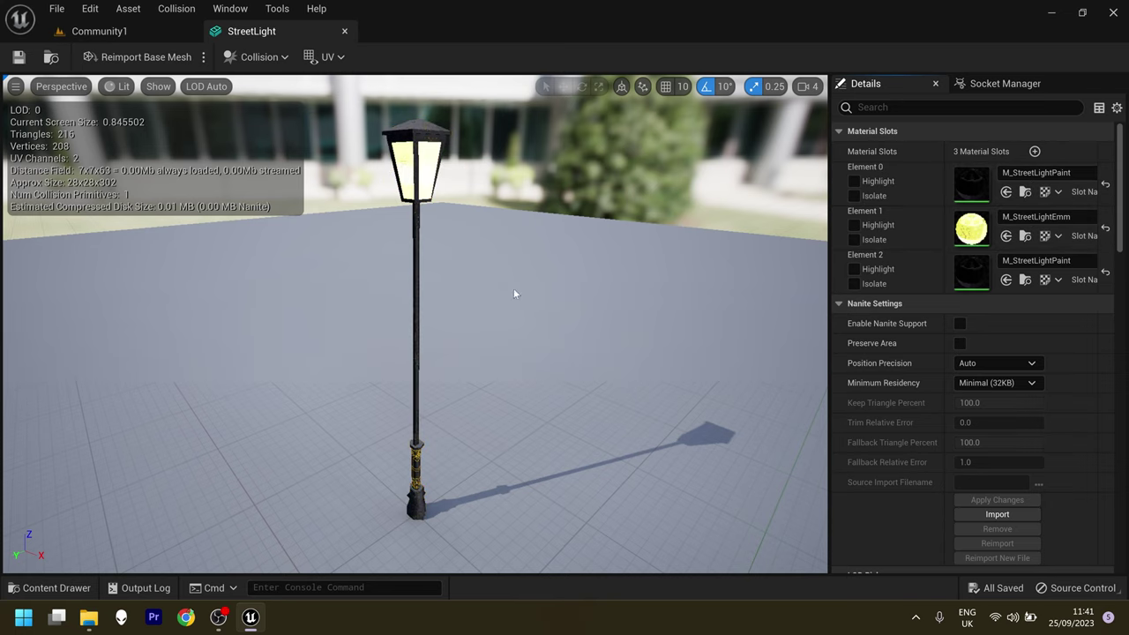
Step: In Unreal Engine, inspect the StreetLight mesh, and walk the character through the running Community1 level to examine the lamp posts in game
left_click_drag(410, 386, 596, 374)
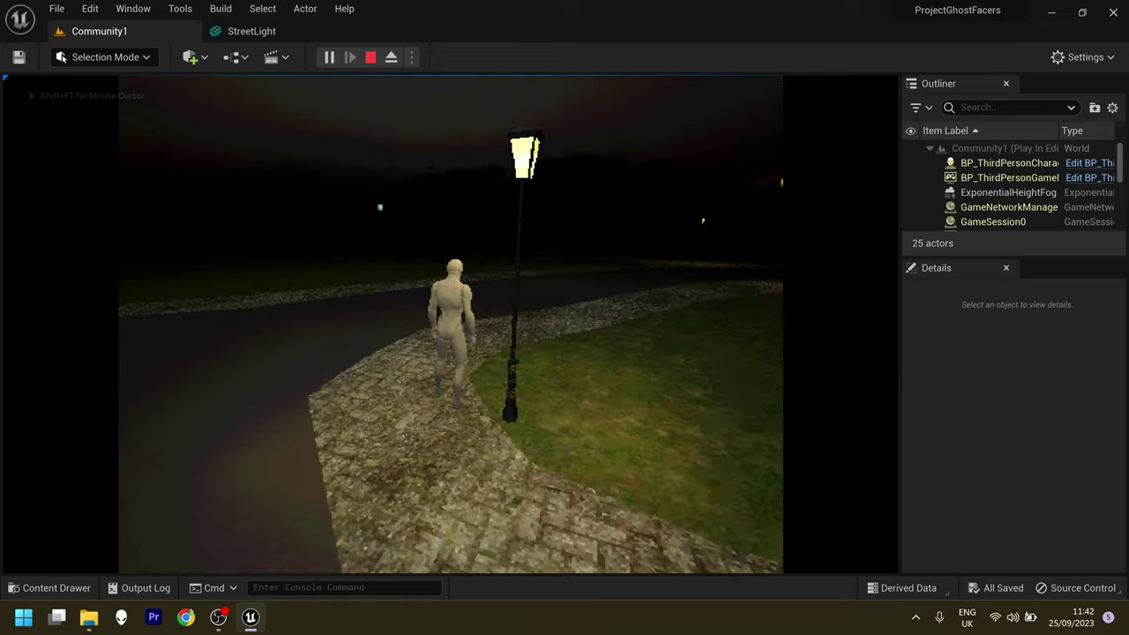
key("w")
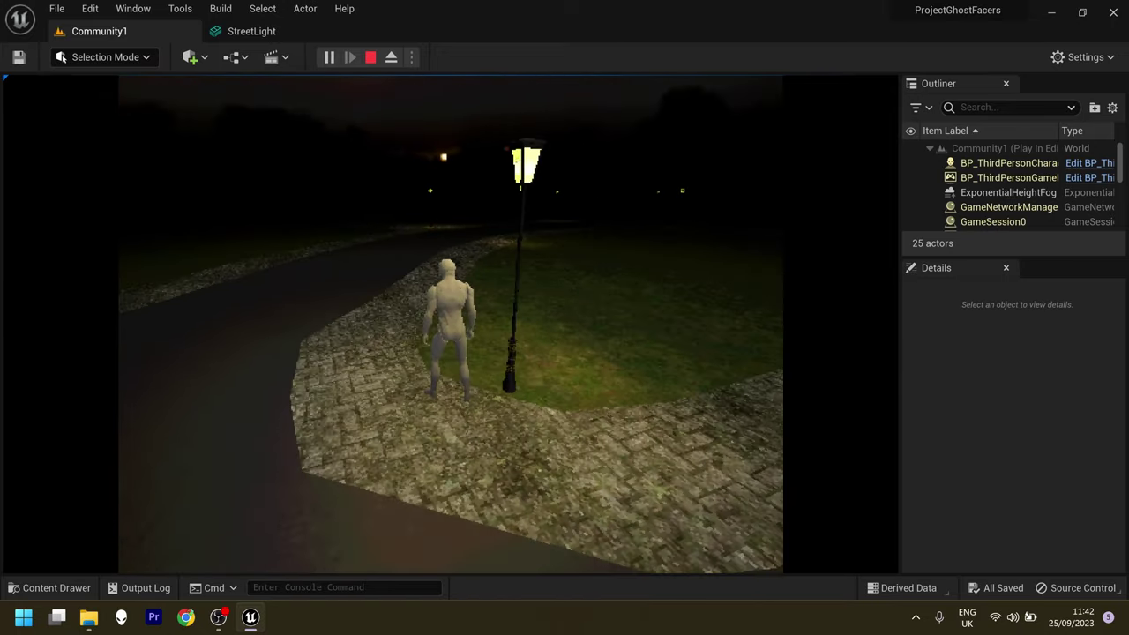
key("a")
key("w")
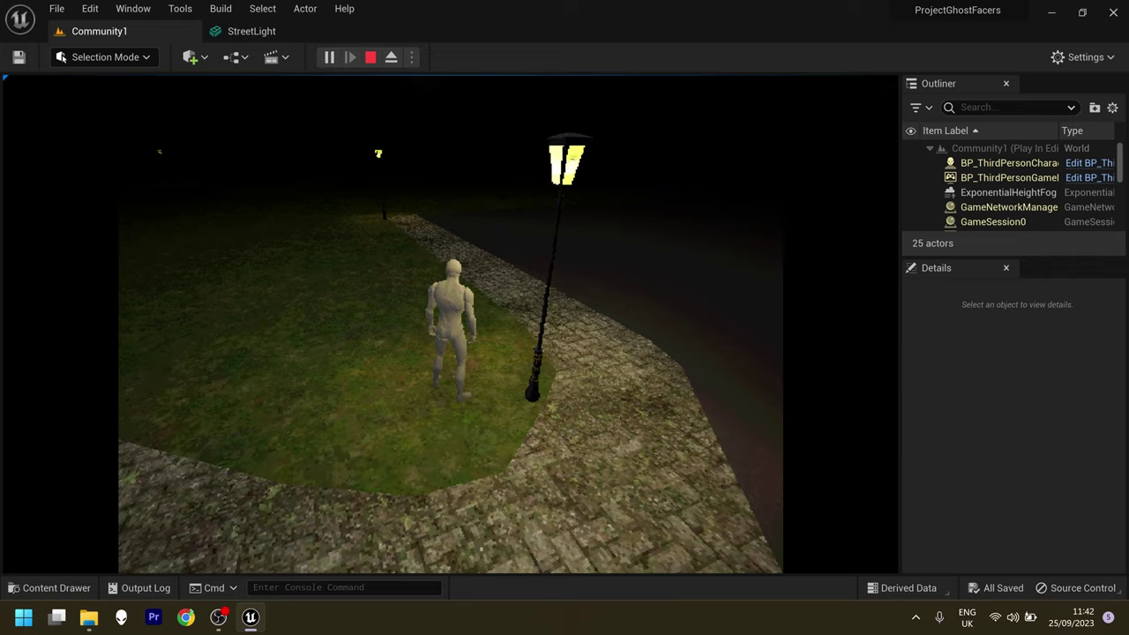
key("w")
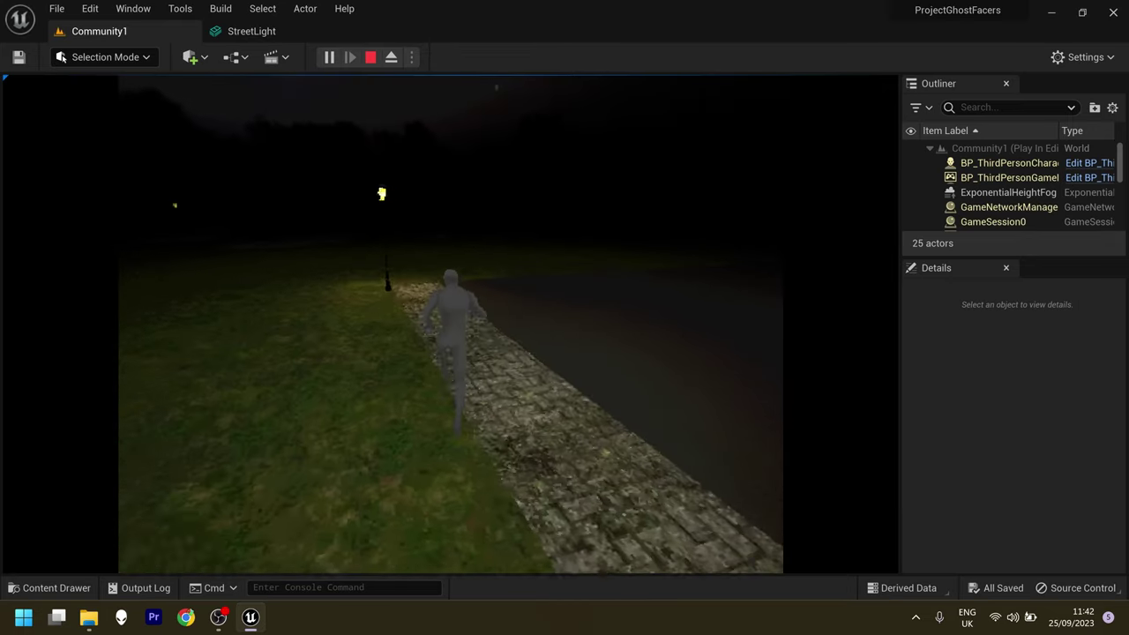
key("w")
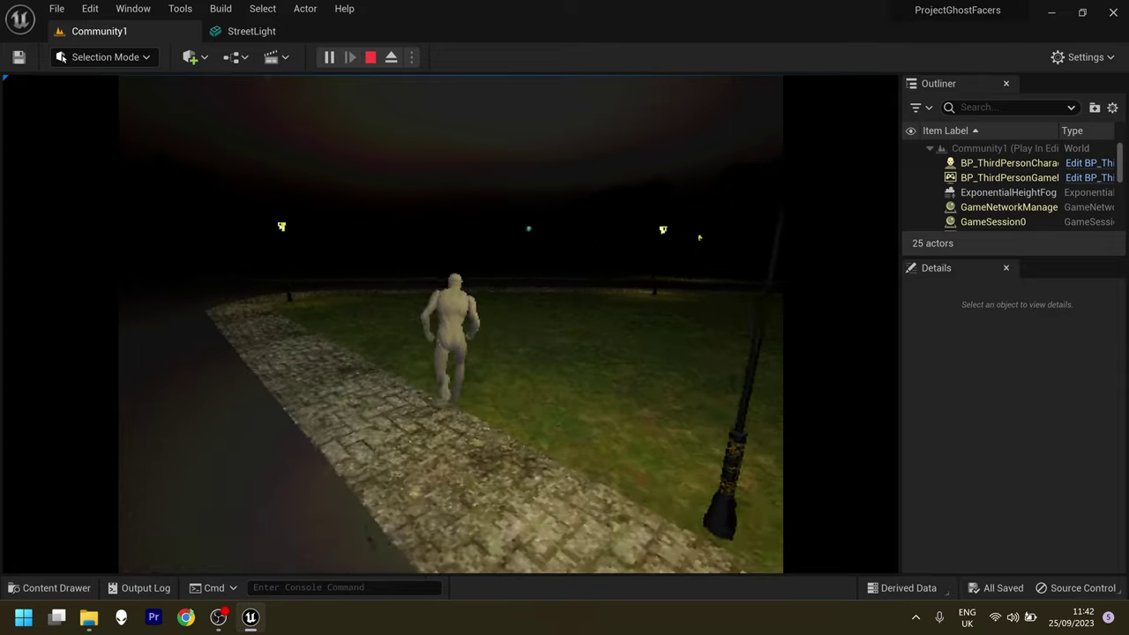
key("w")
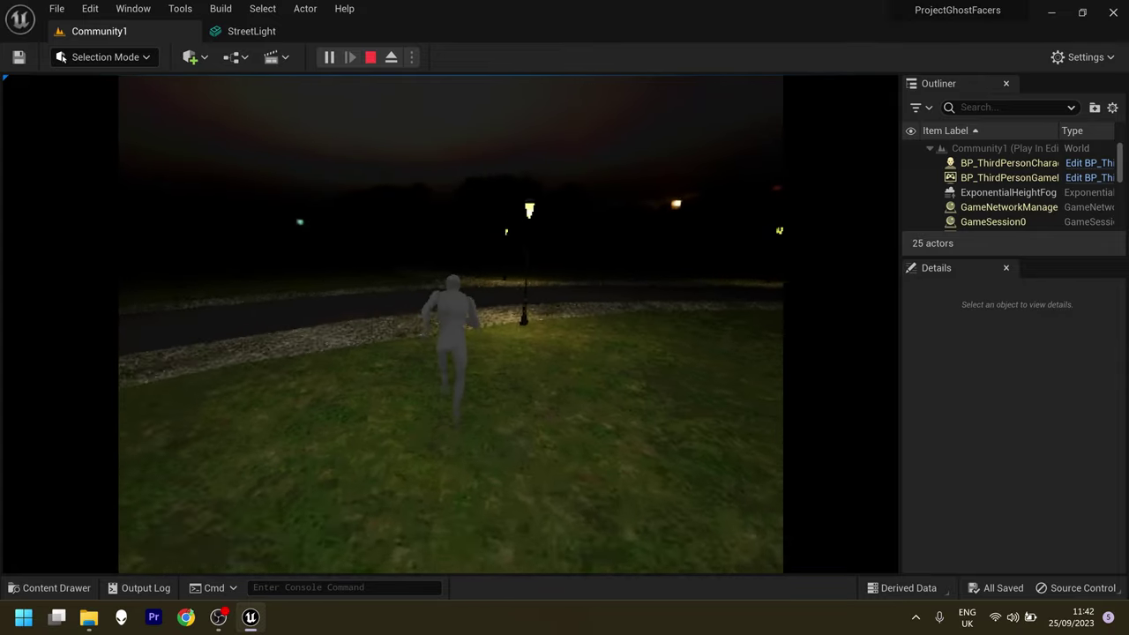
key("w")
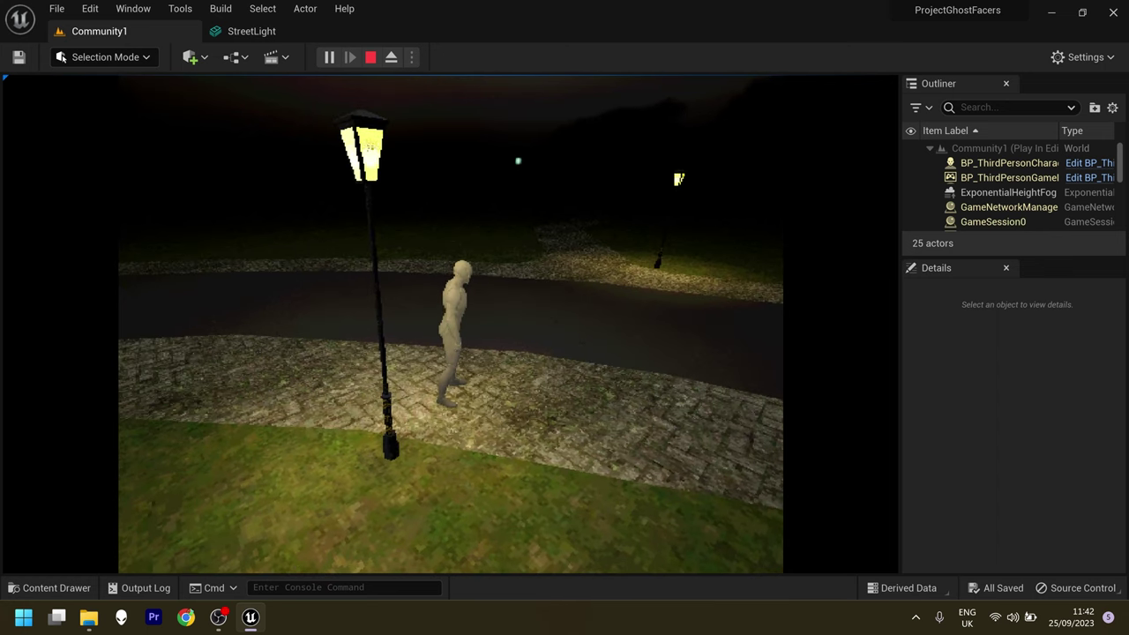
key("w")
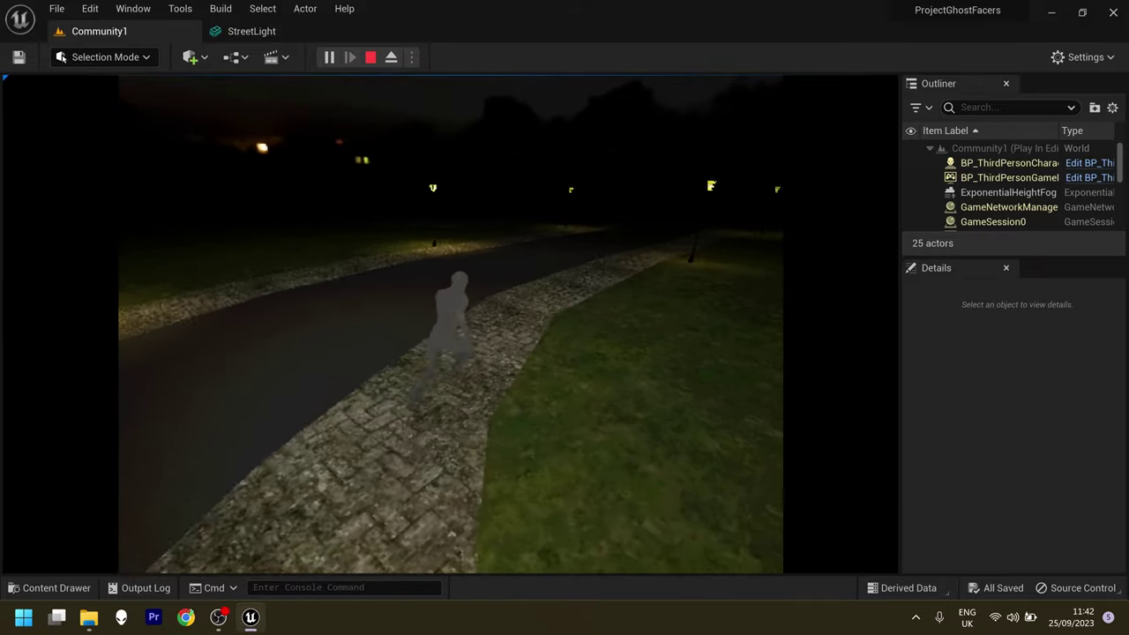